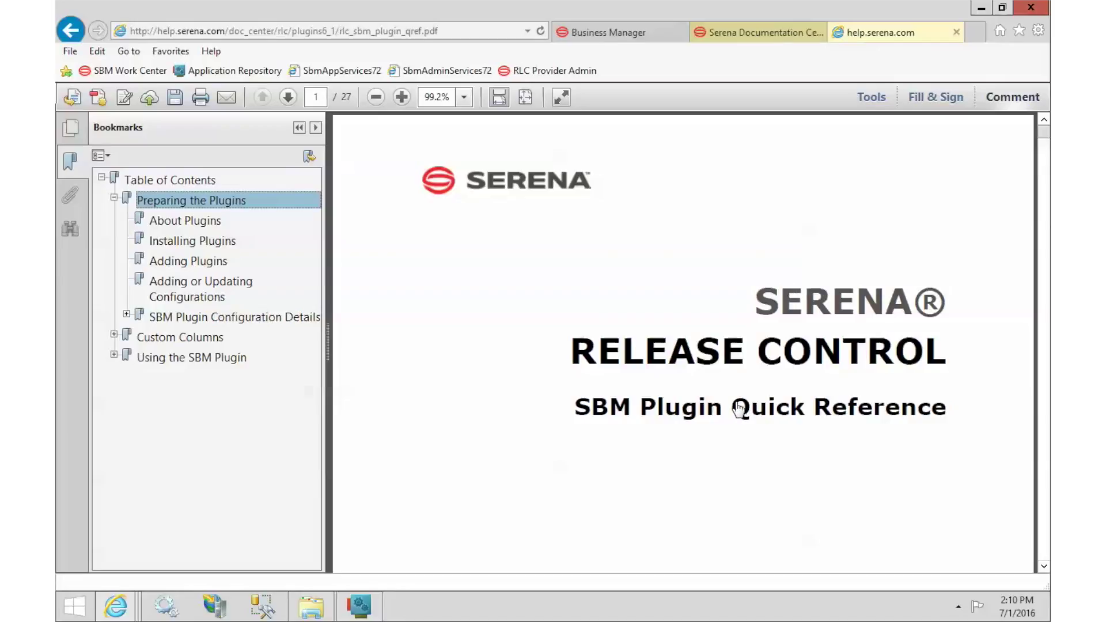
Step: View the Version 6.1 plugin guides in the Documentation Center and the SBM Plugin Quick Reference
click(760, 36)
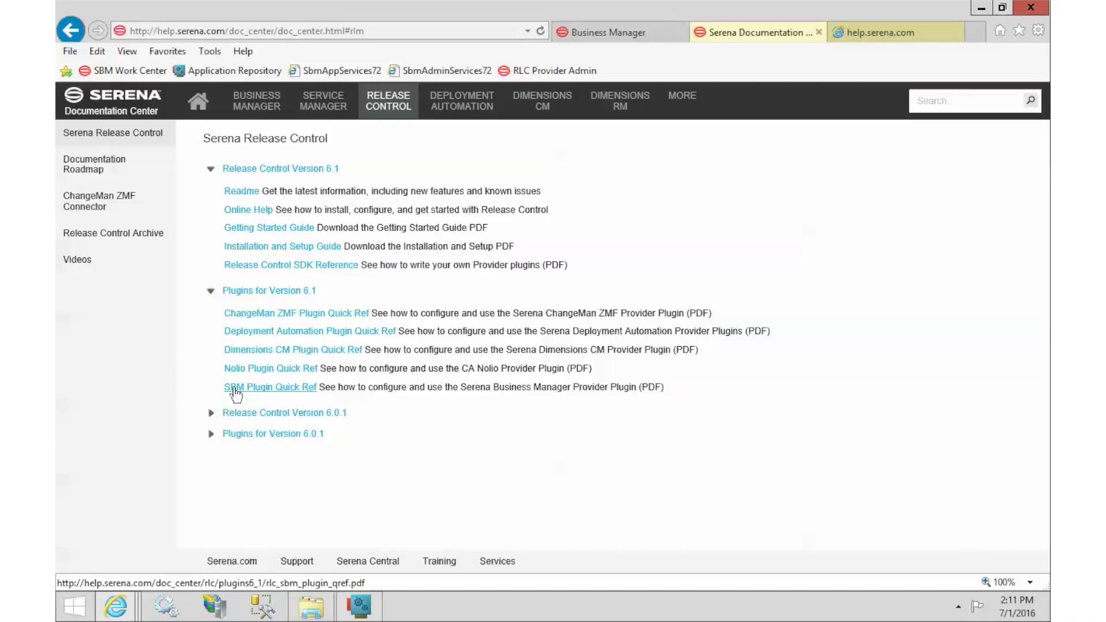
click(898, 33)
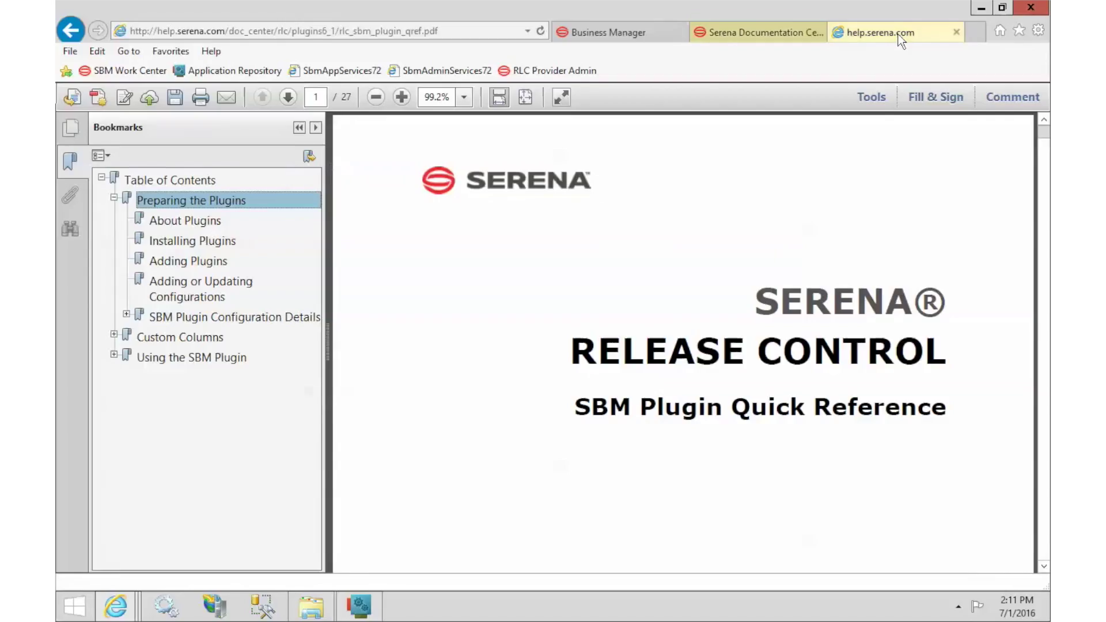
click(628, 34)
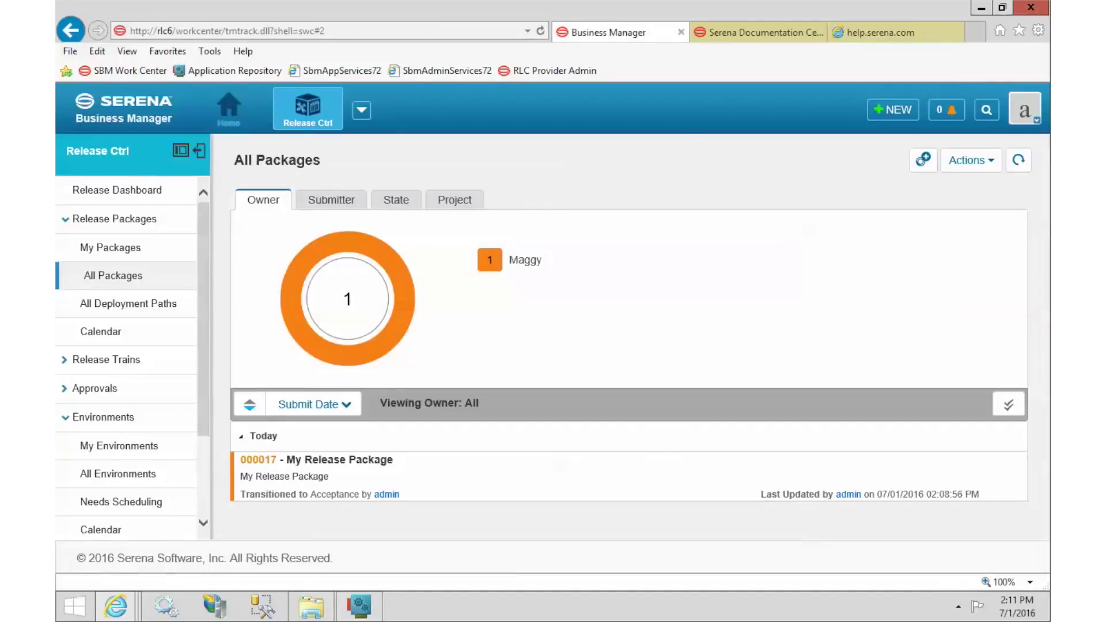
Step: Switch to Configurator and open the Release Control Providers administration page linked in its Release Control settings
mouse_move(366, 616)
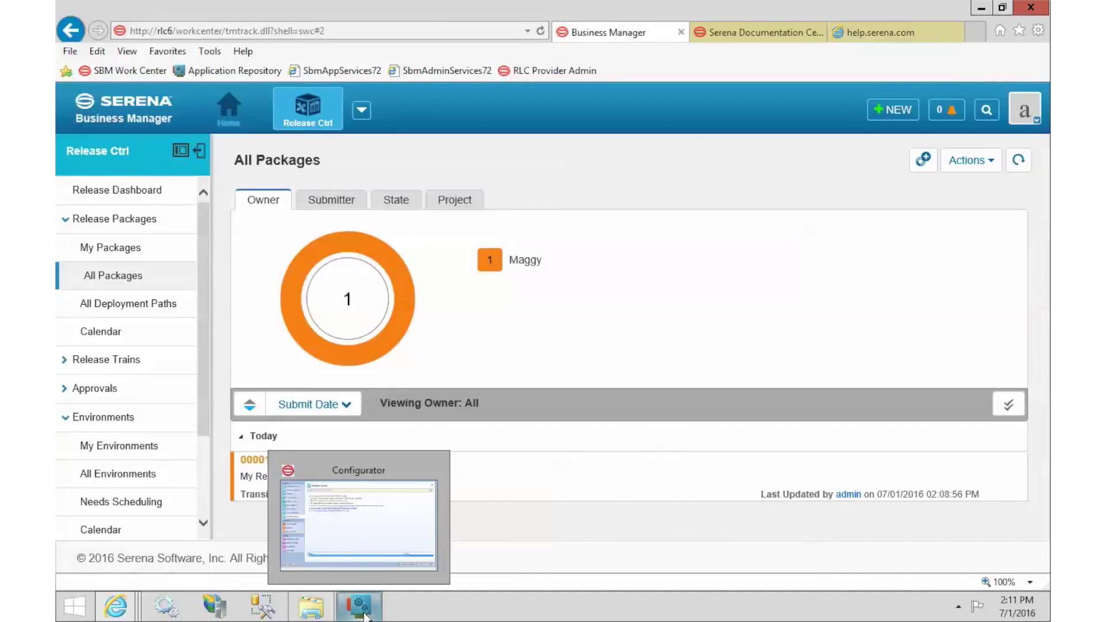
click(366, 616)
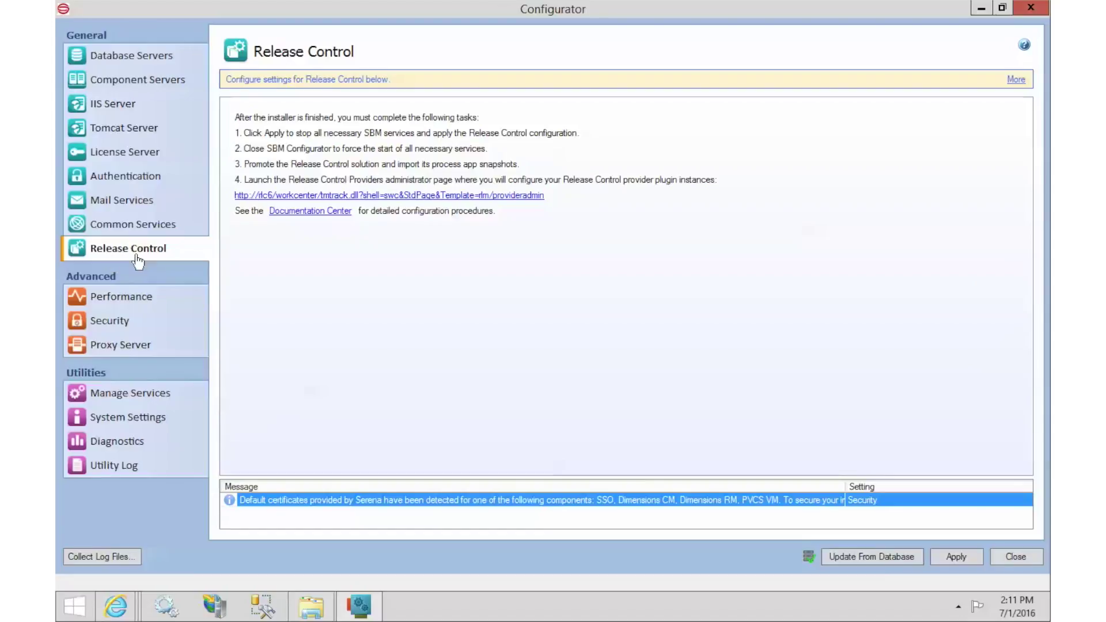
click(403, 196)
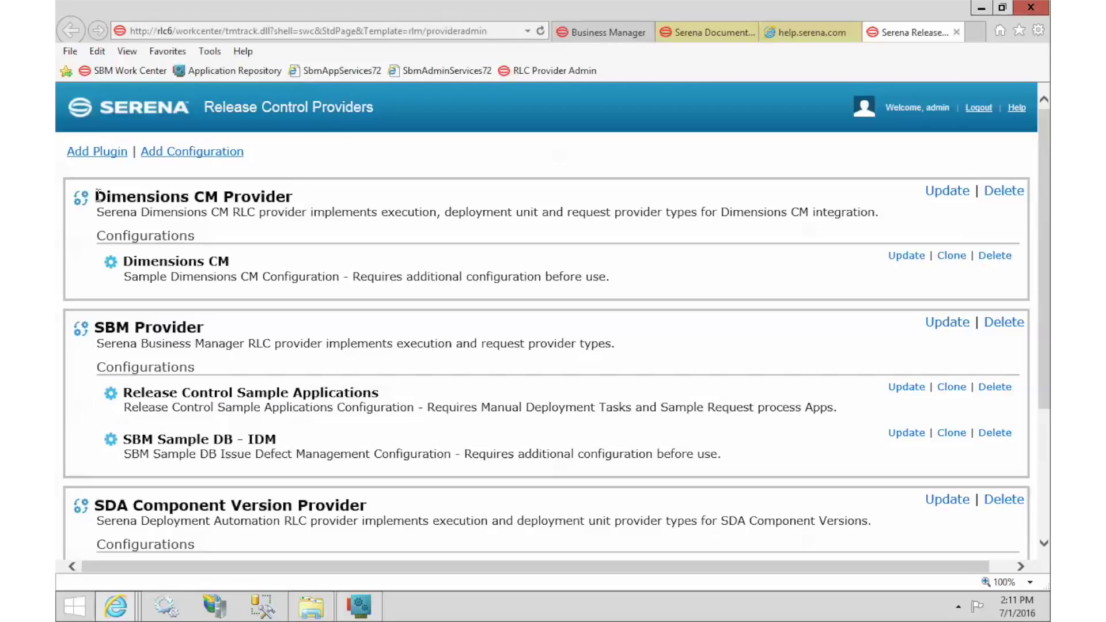
Step: Examine the Dimensions CM, SBM and SDA providers and the SBM Provider's Release Control Sample Applications configuration
drag(95, 196, 225, 196)
click(99, 327)
drag(99, 328, 130, 327)
drag(95, 505, 126, 506)
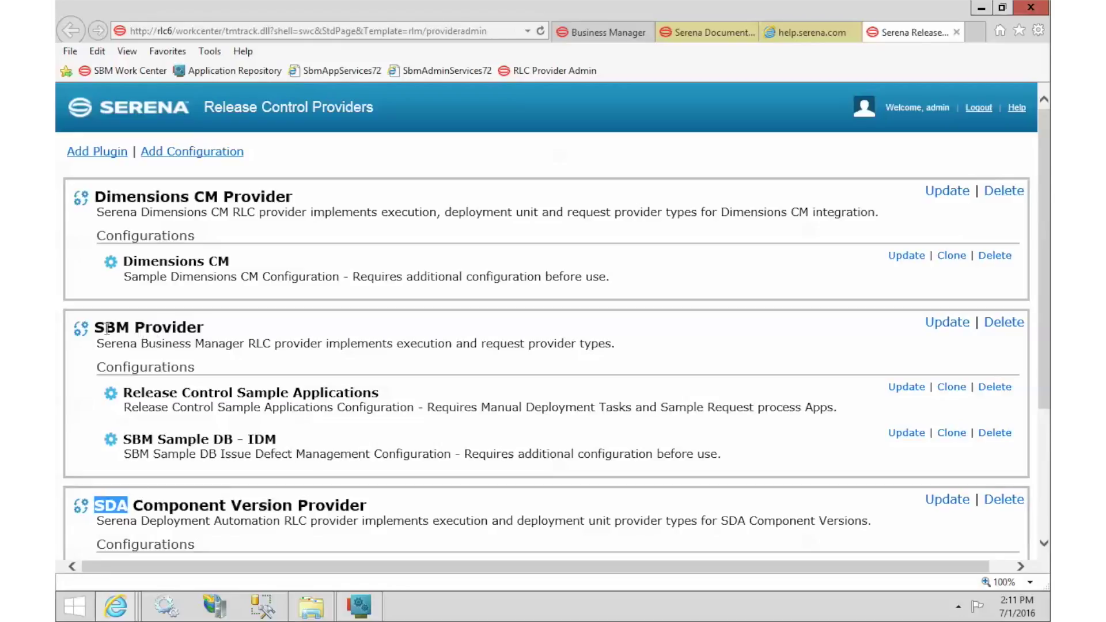
drag(98, 328, 151, 329)
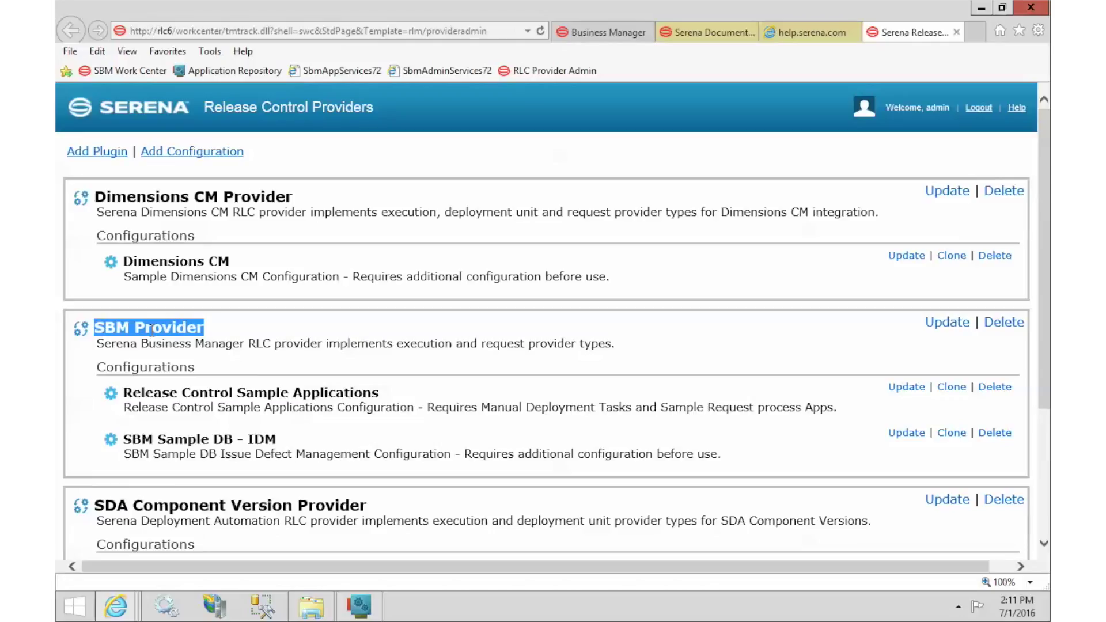
click(277, 356)
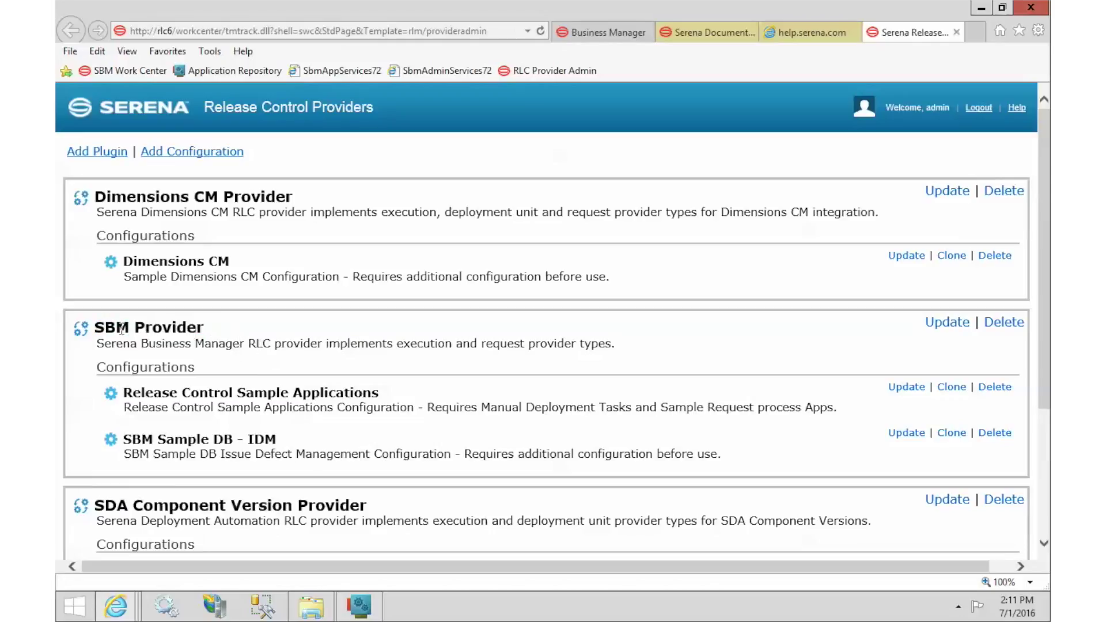
drag(95, 328, 209, 347)
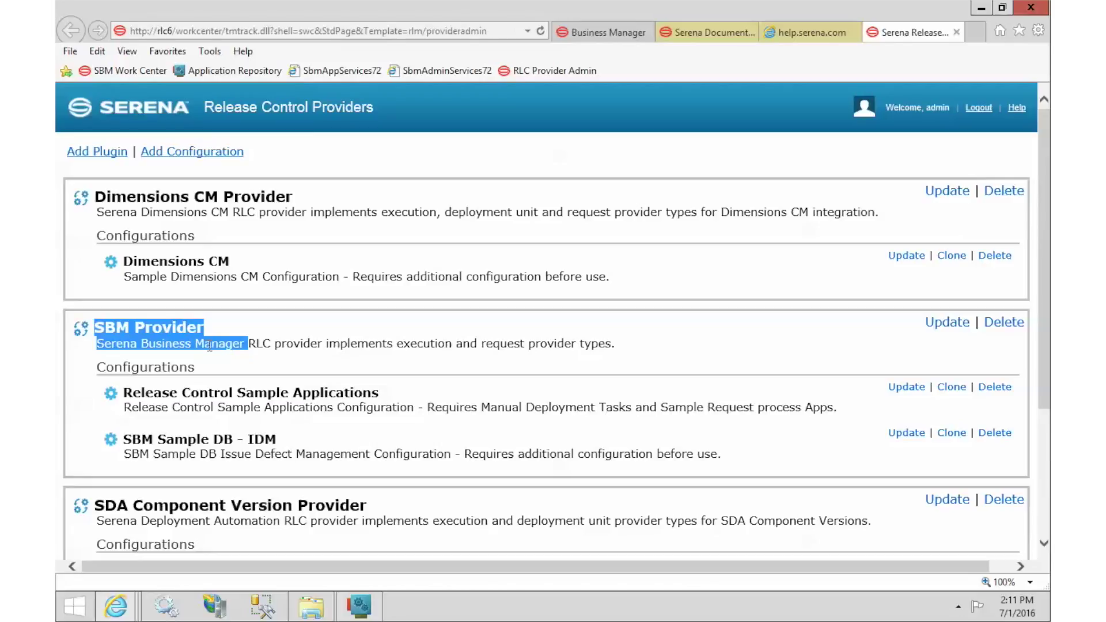
click(213, 354)
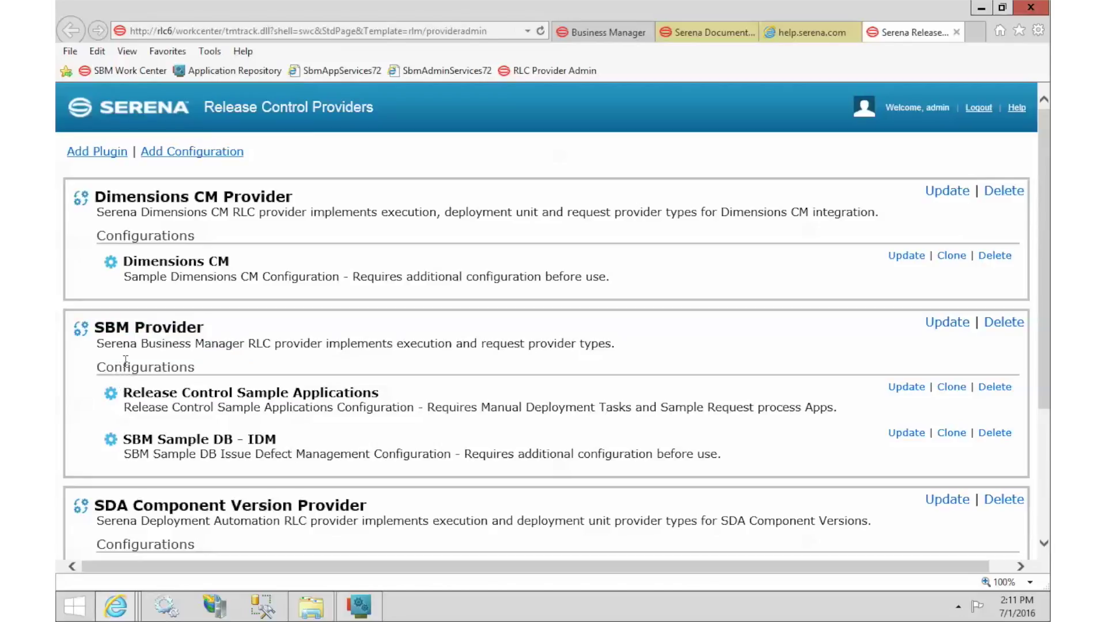
drag(127, 386, 356, 413)
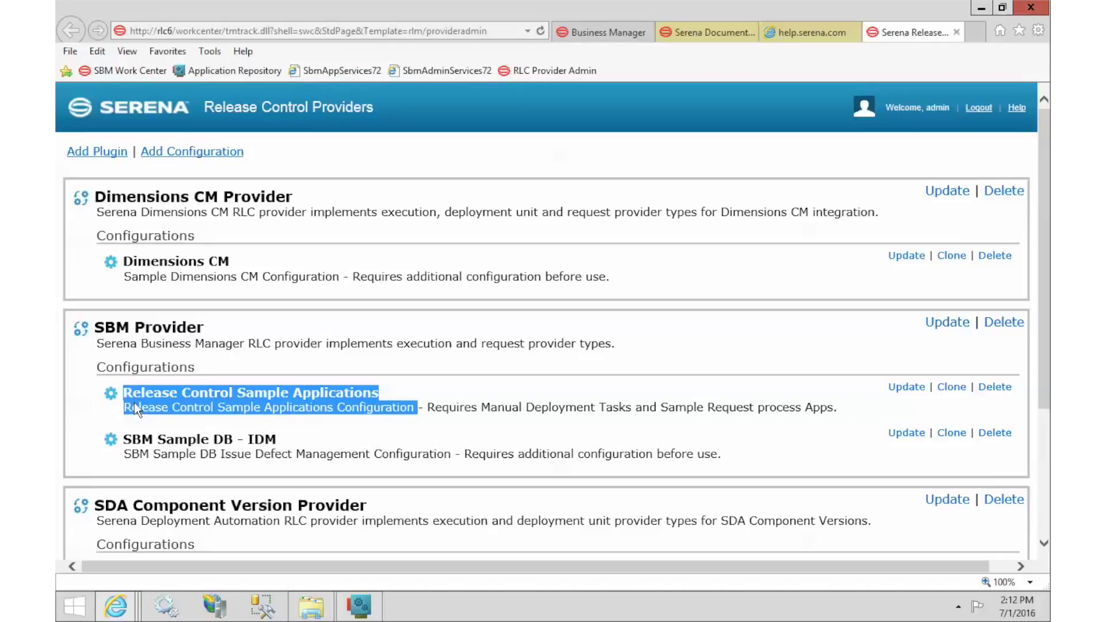
click(158, 398)
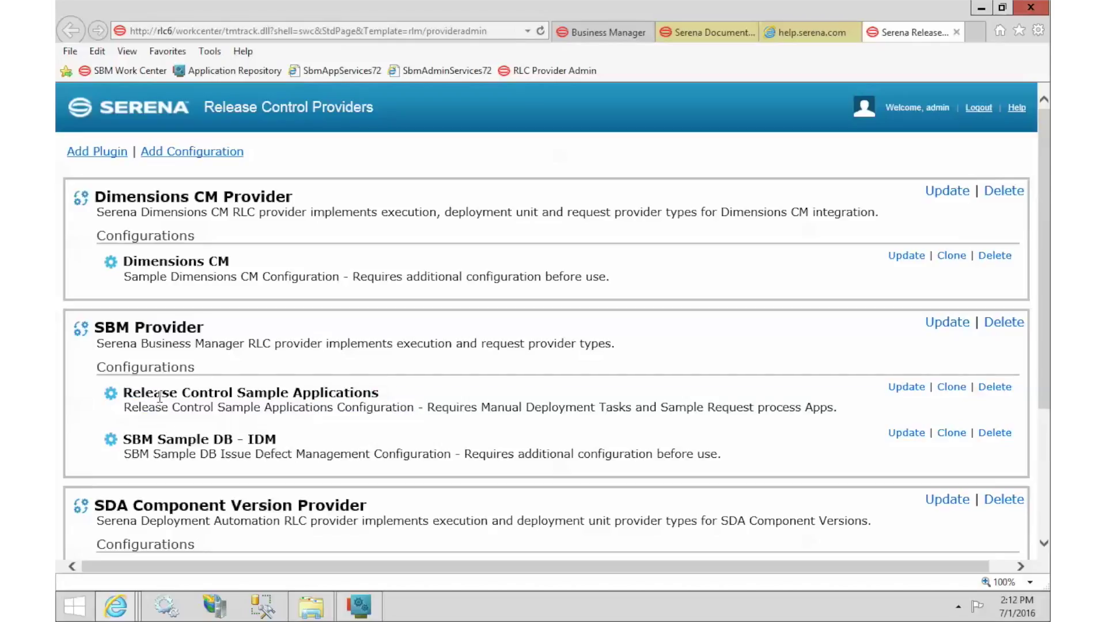
Step: Delete the SBM Sample DB - IDM configuration from the SBM Provider
drag(124, 437, 272, 461)
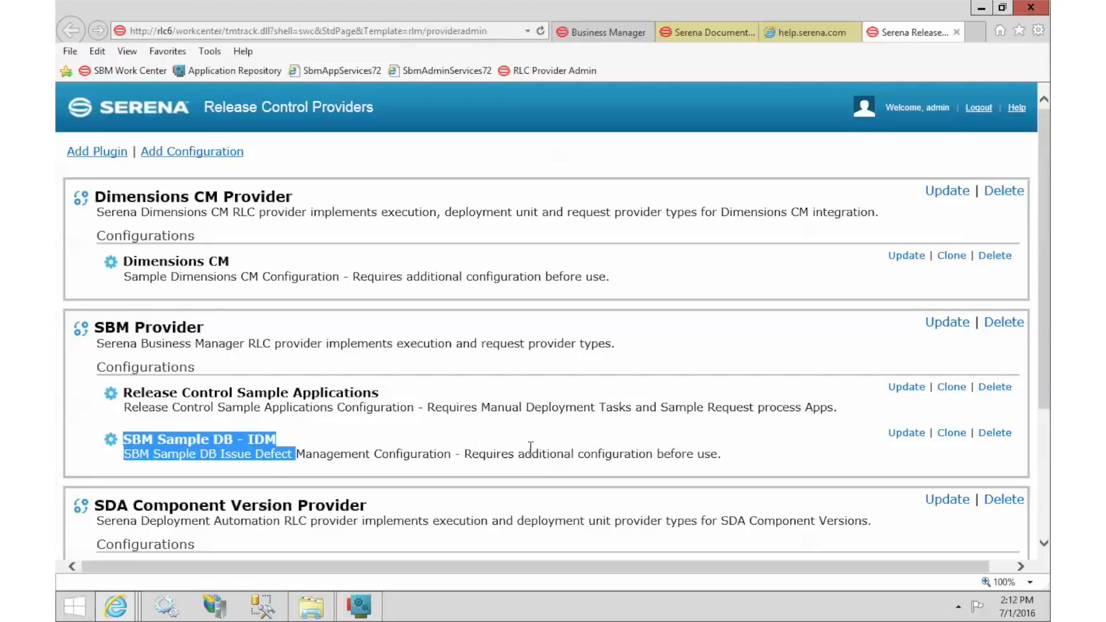
click(1005, 435)
click(604, 378)
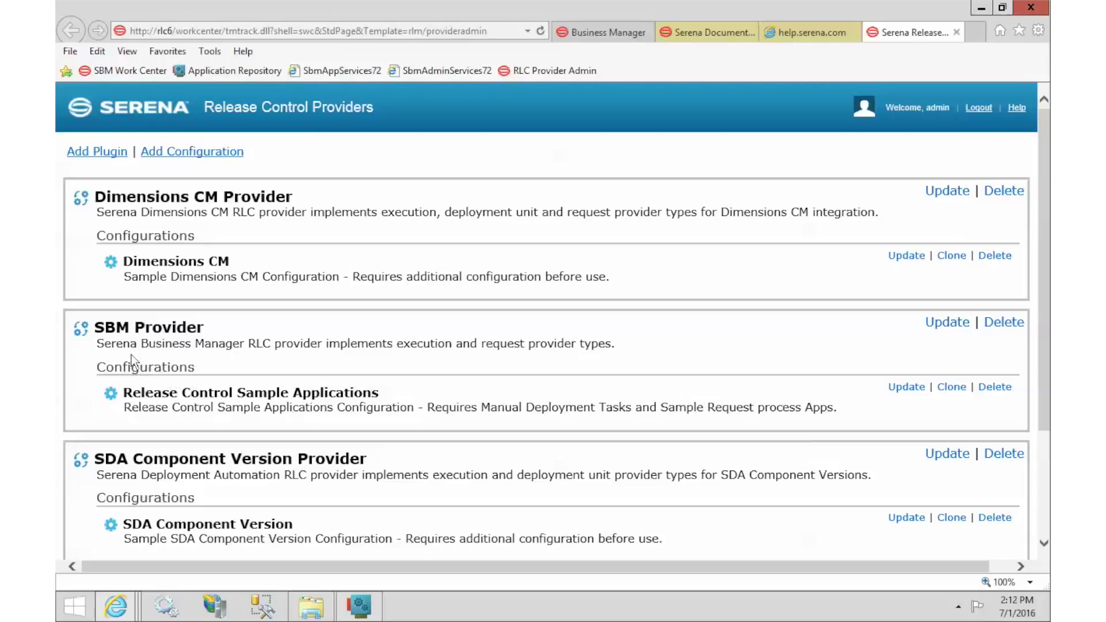
Step: In the Release Control Sample Applications configuration, replace the <SERVERNAME> placeholder in the SBM Web Services URL with RLC6
drag(123, 392, 336, 394)
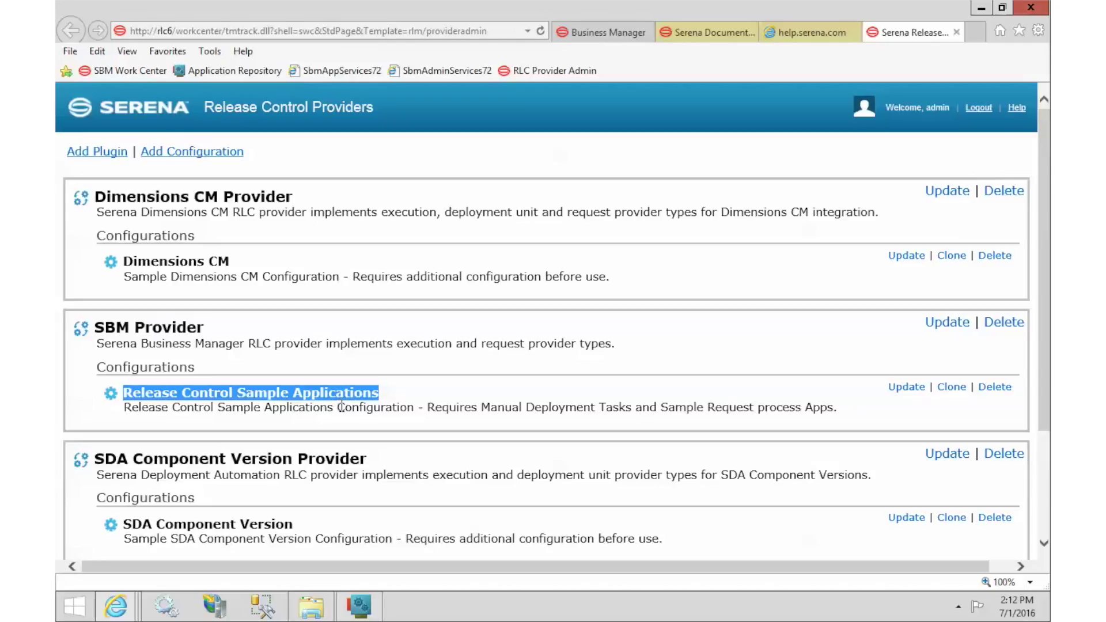
click(903, 394)
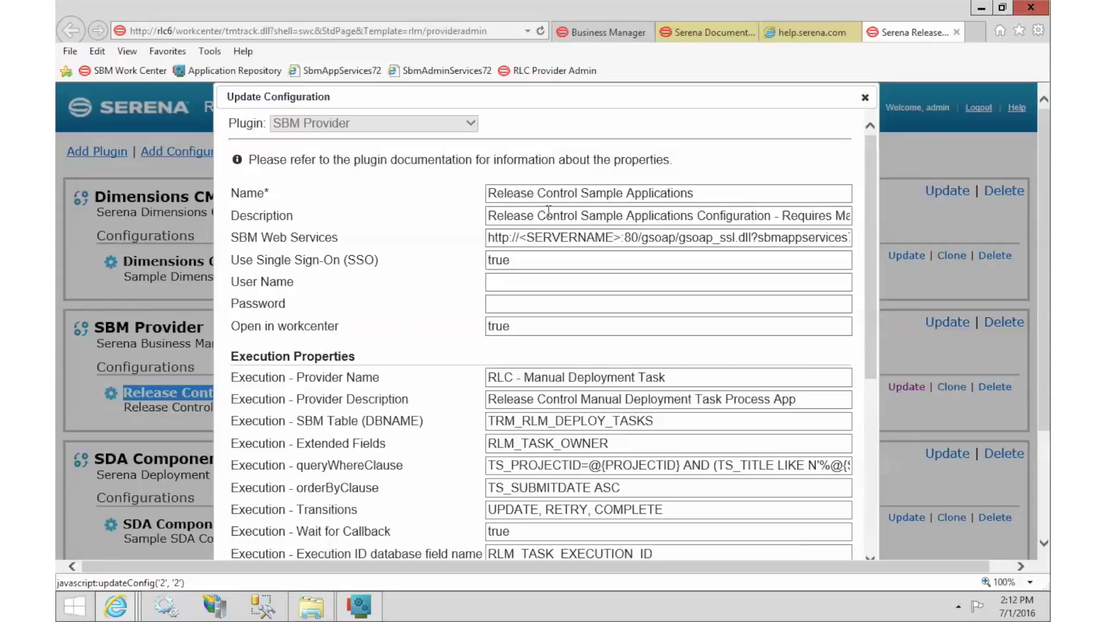
click(523, 240)
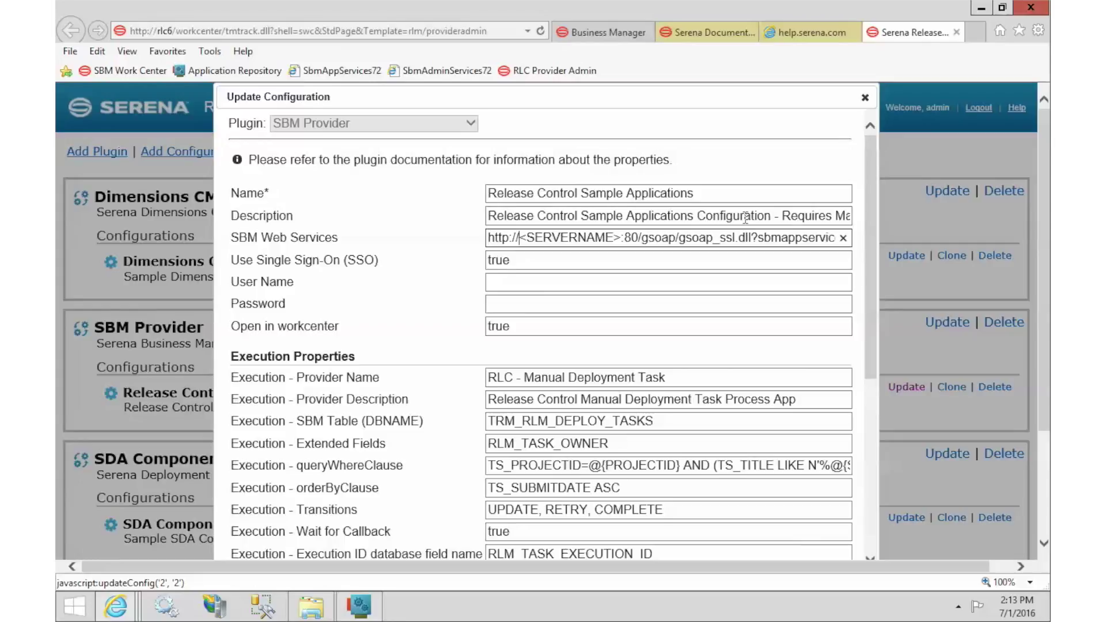
text(RLC6)
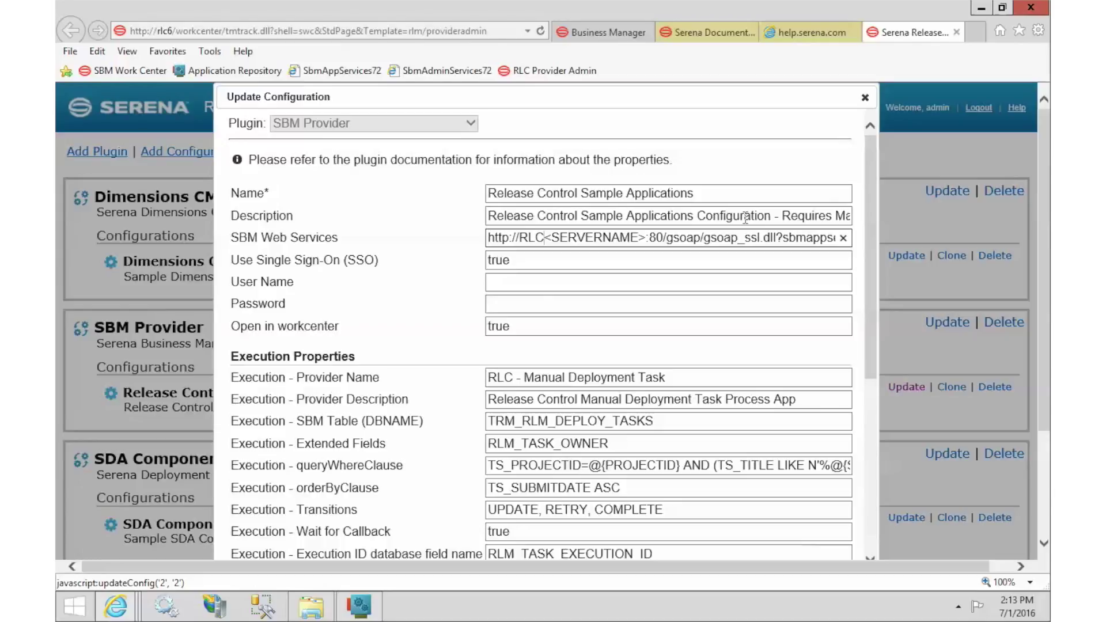
key(Delete)
key(Delete)
key(Delete)
key(Delete)
key(Delete)
key(Delete)
key(Delete)
key(Delete)
key(Delete)
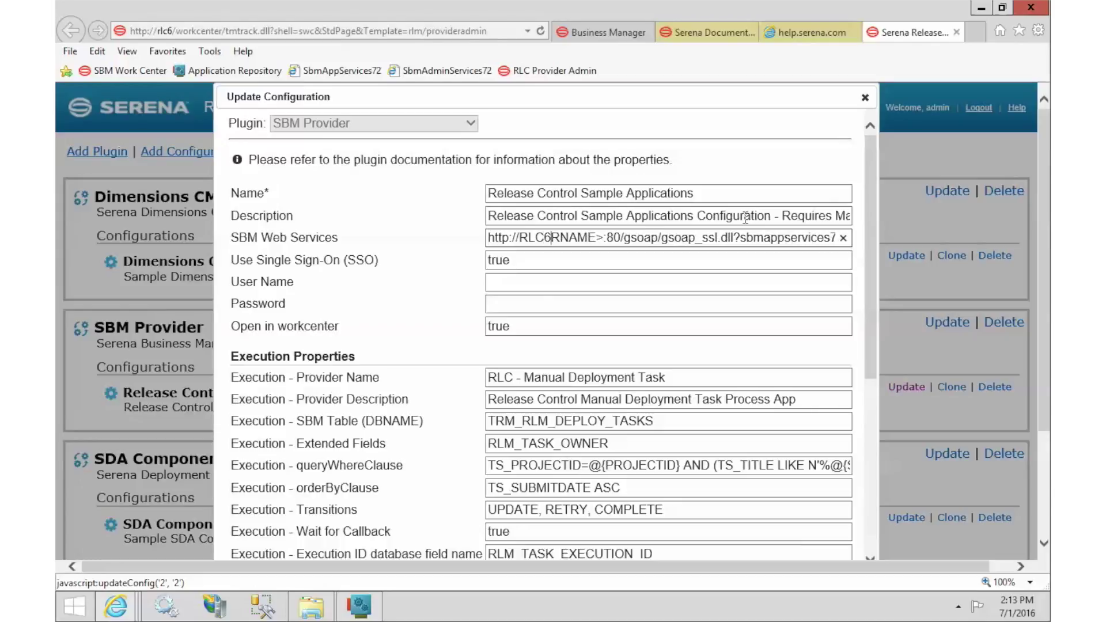
key(Delete)
key(Delete)
key(Delete)
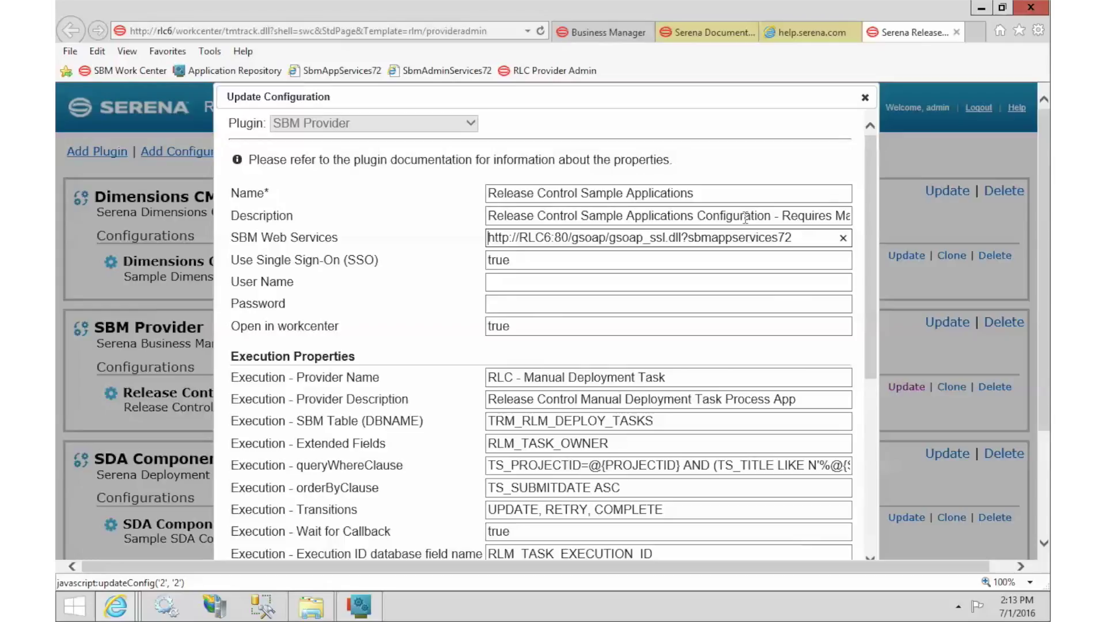
mouse_move(875, 179)
mouse_down()
mouse_move(877, 423)
mouse_move(865, 160)
mouse_up()
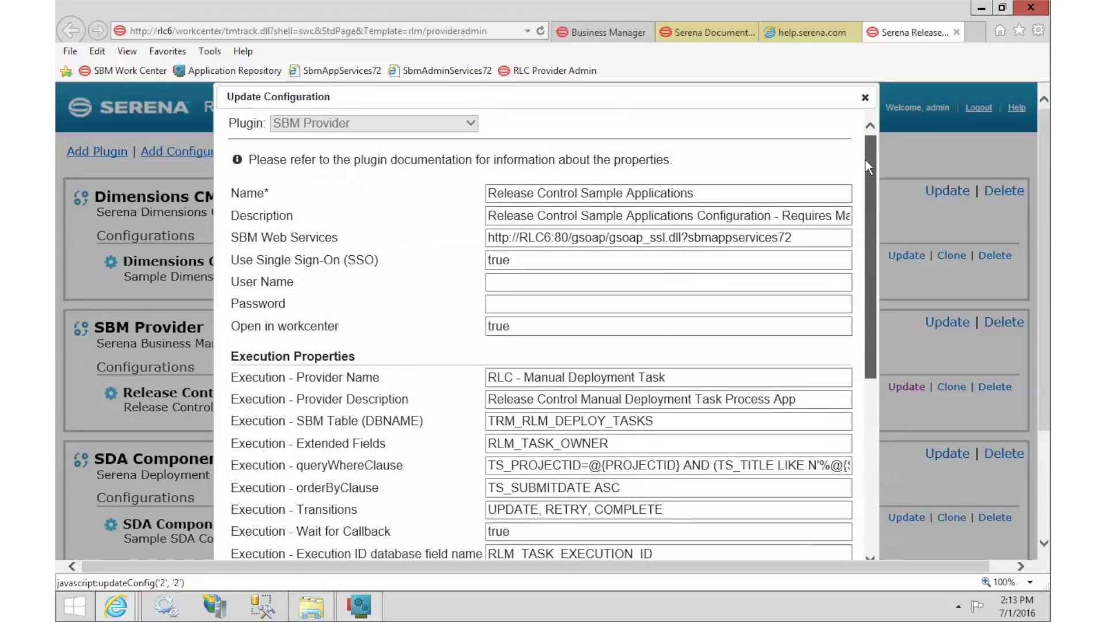
Step: Read the SBM Plugin Configuration Details from page 9 of the SBM Plugin Quick Reference
click(808, 34)
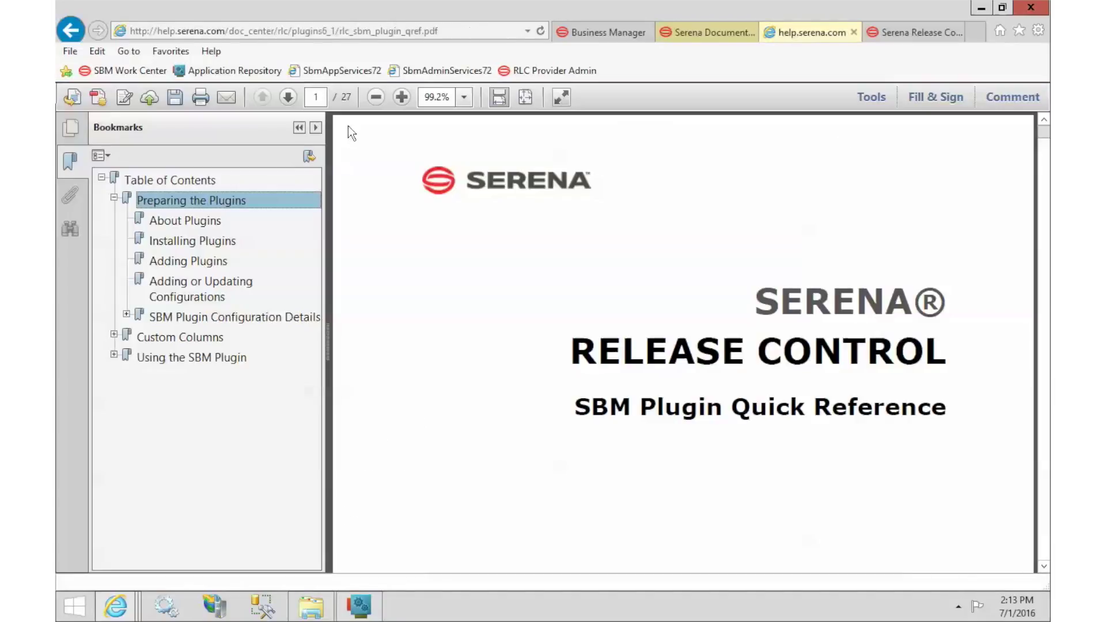
click(322, 97)
text(9)
key(Return)
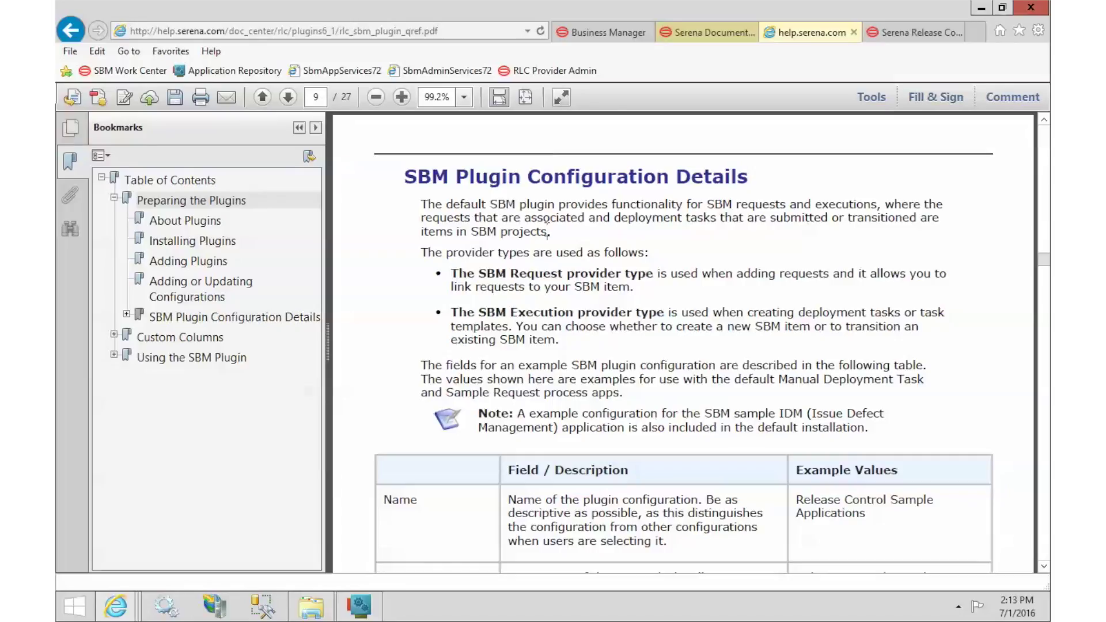
scroll(548, 234, down, 20)
scroll(548, 229, down, 15)
scroll(547, 228, up, 5)
click(912, 32)
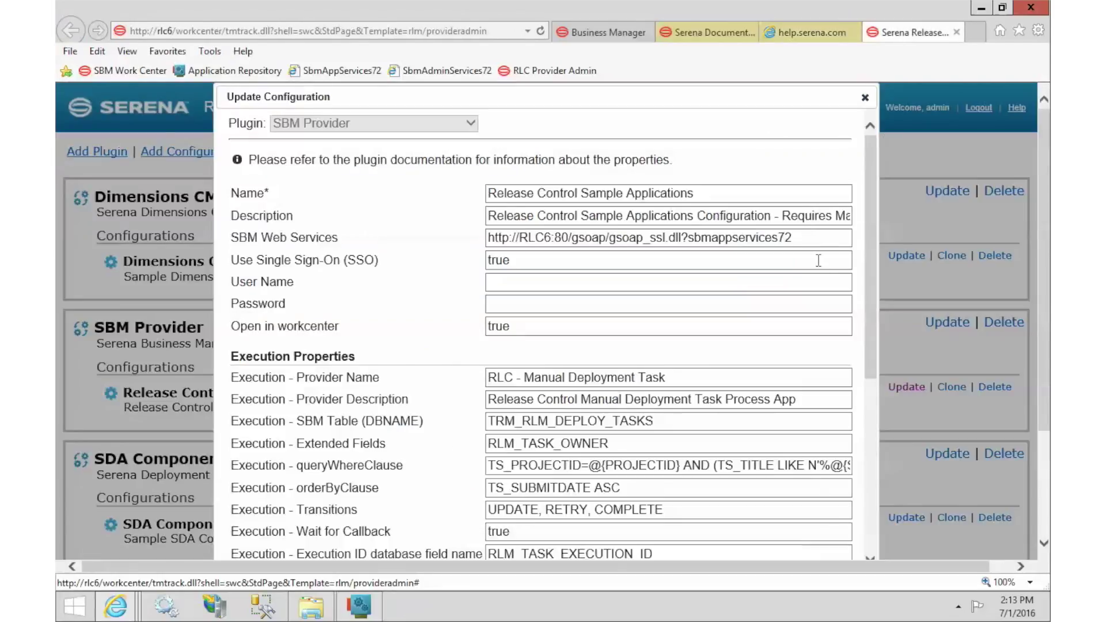
Step: Save the edited Release Control Sample Applications configuration with the Execution and Request provider types left enabled
drag(872, 182, 878, 459)
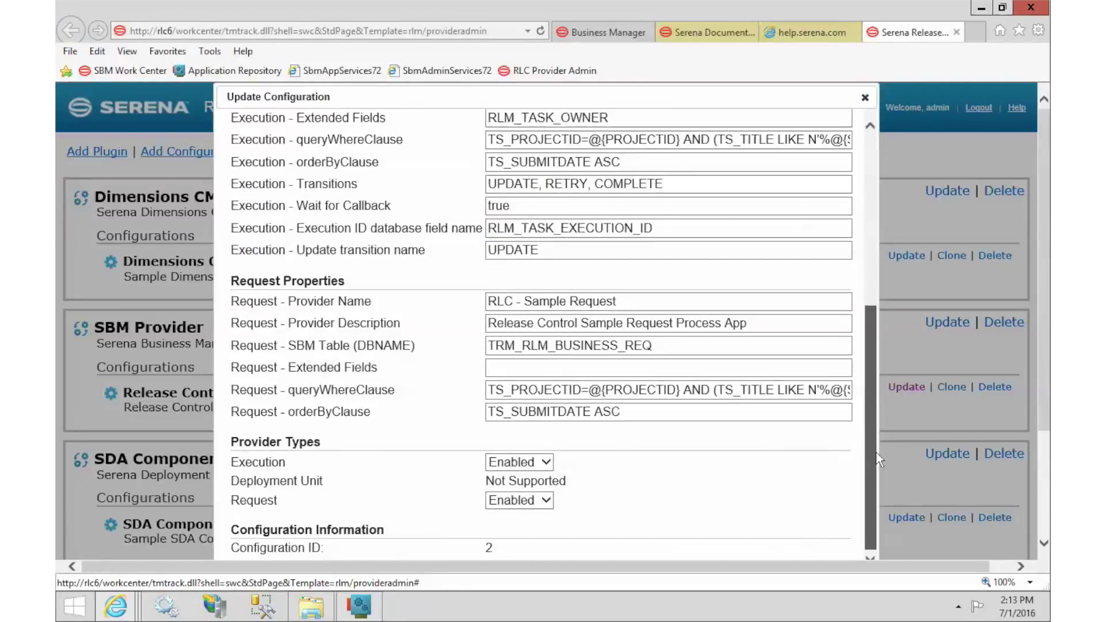
scroll(1031, 527, down, 3)
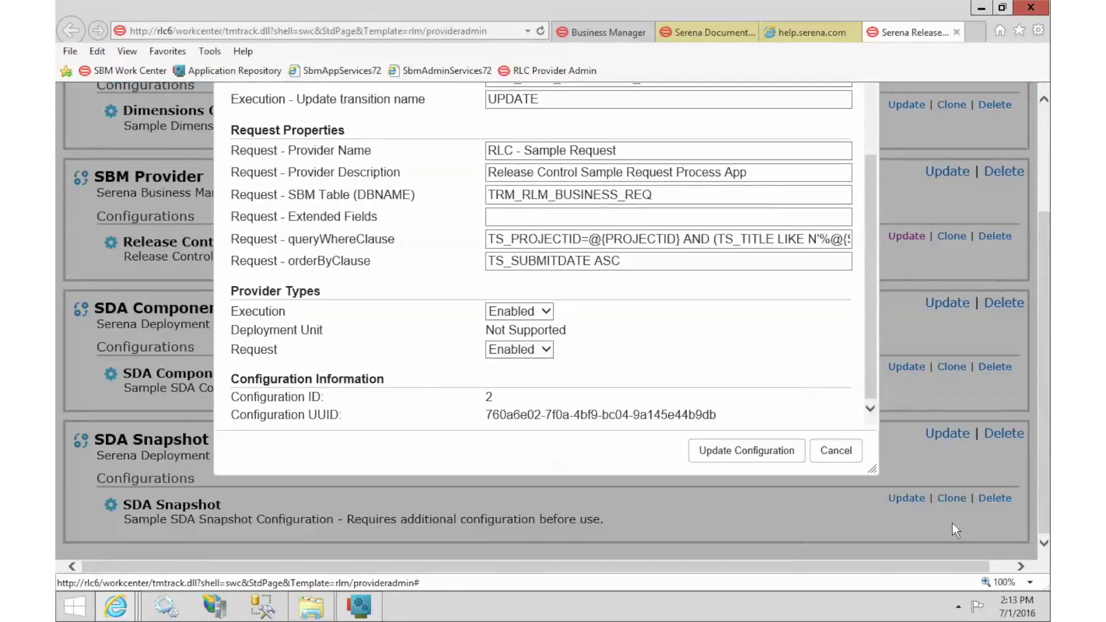
click(729, 453)
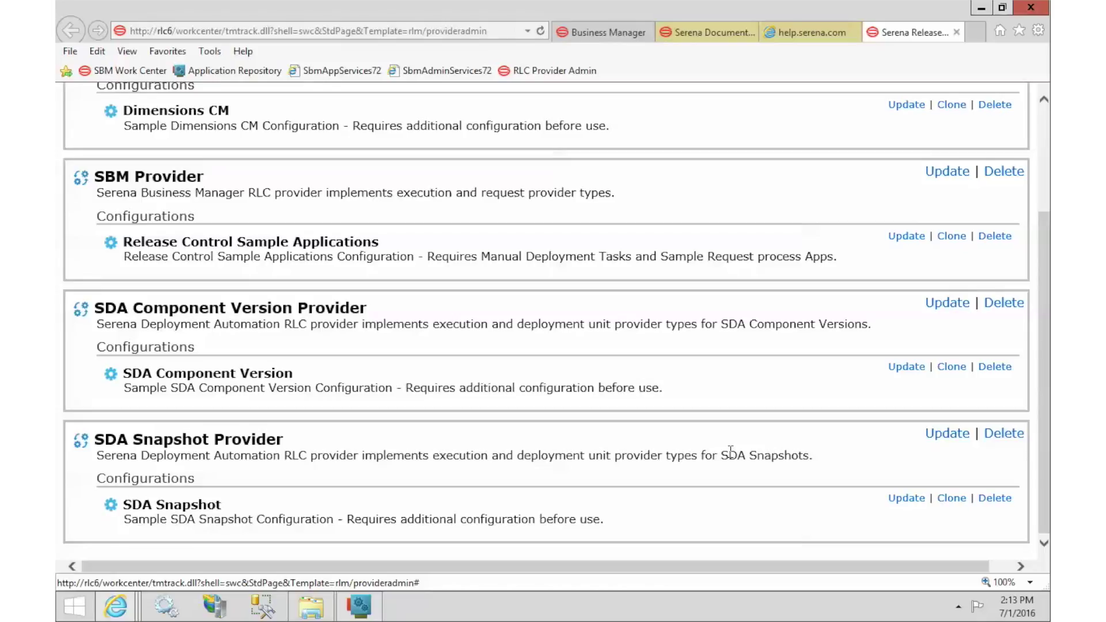
scroll(730, 452, up, 3)
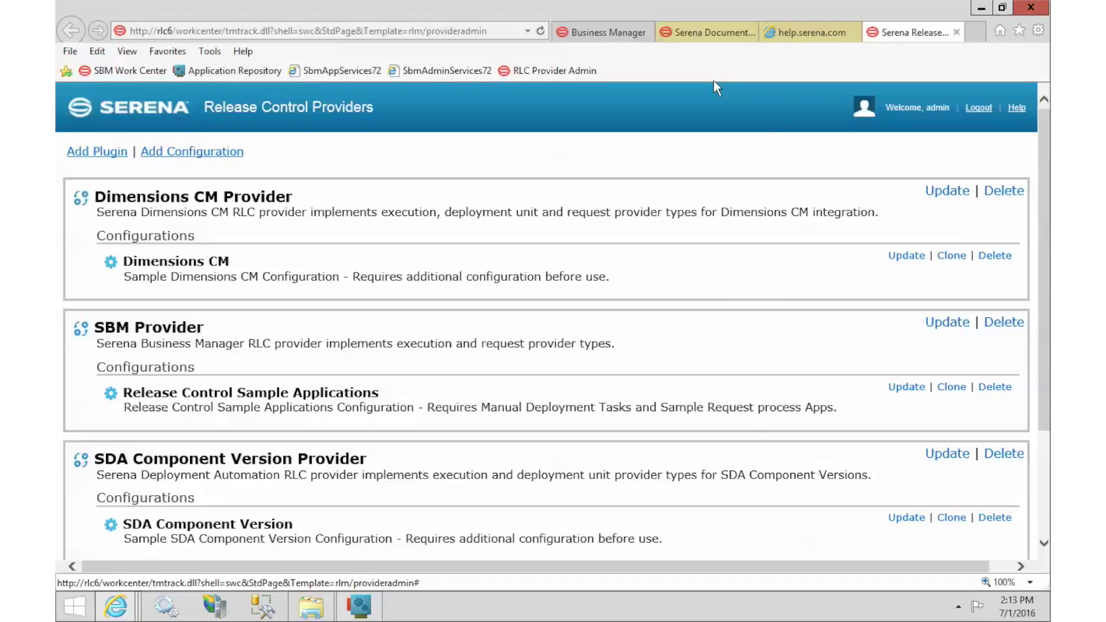
Step: Open the Release Control Sample Applications configuration of the SBM Provider for updating and examine its Execution Properties
click(610, 36)
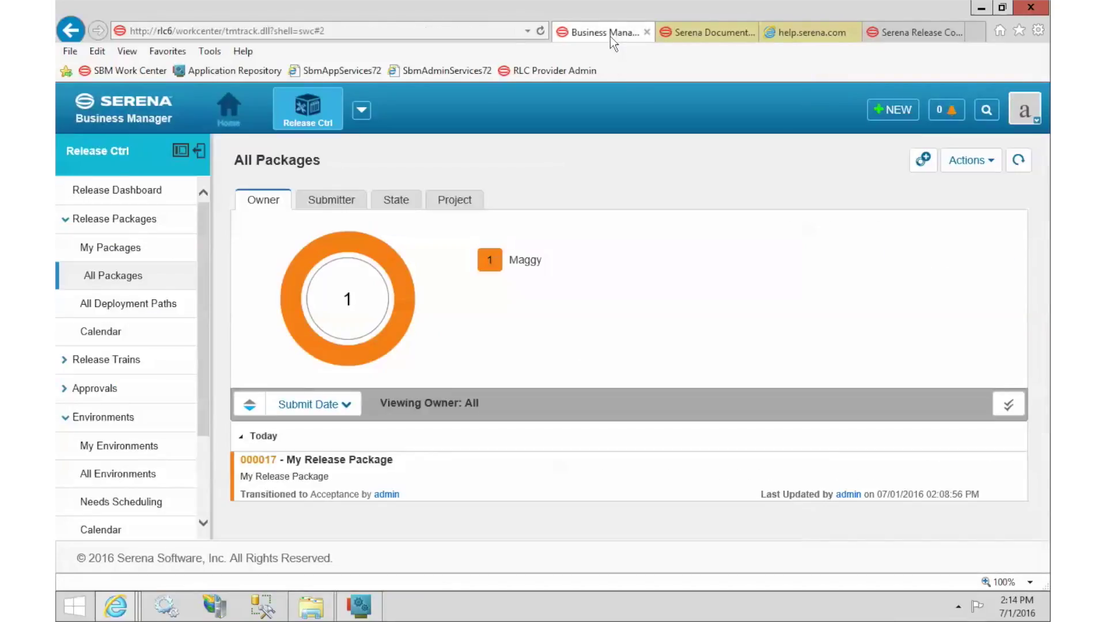
click(922, 34)
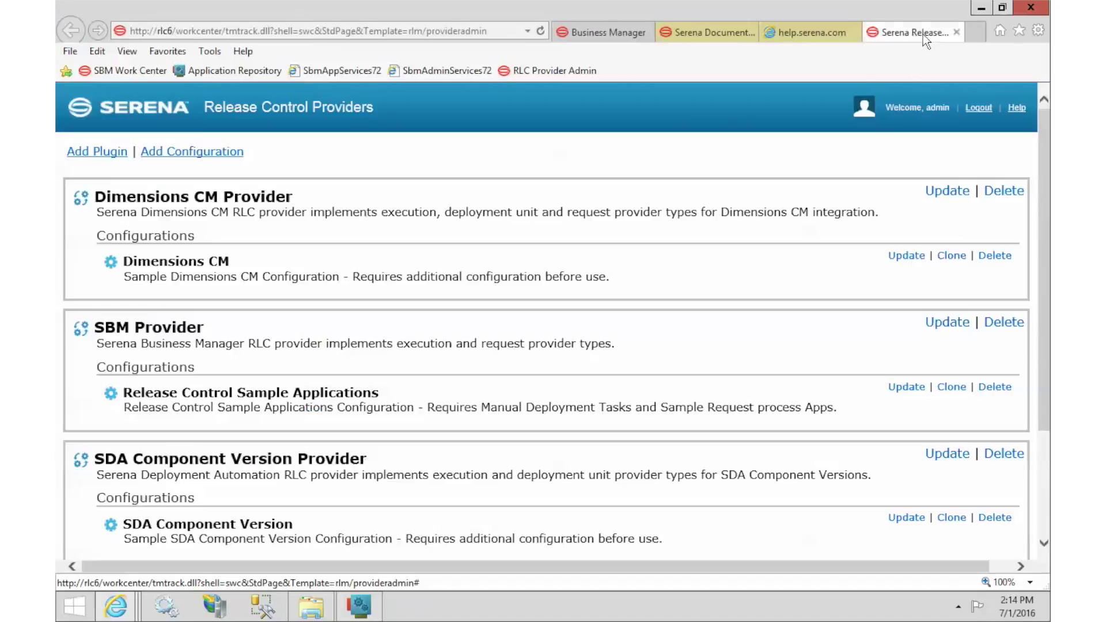
click(908, 388)
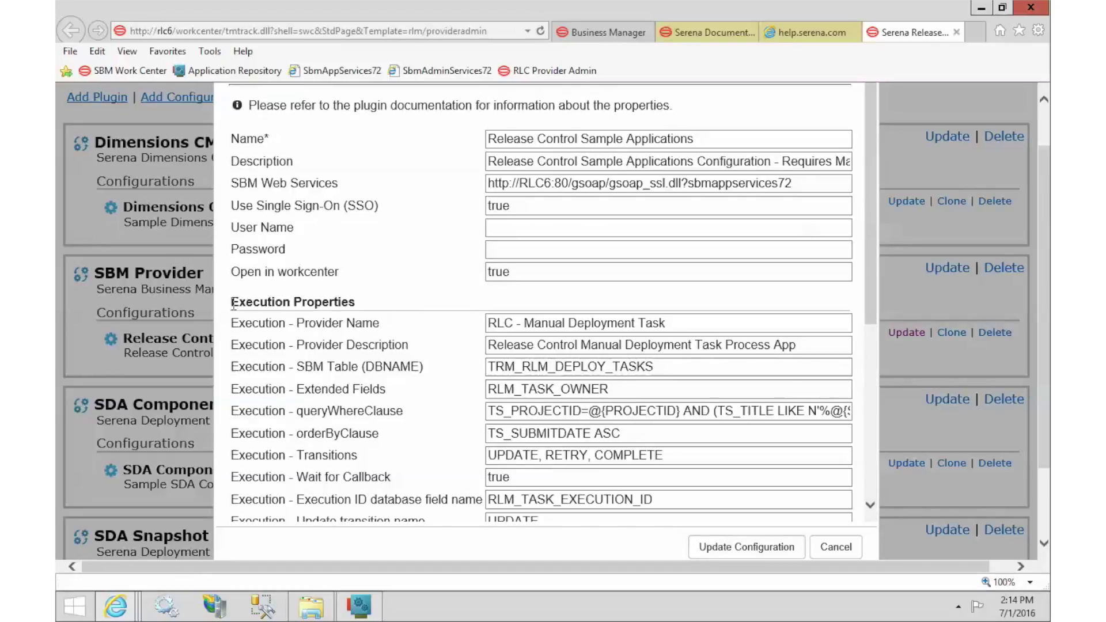
drag(234, 304, 295, 304)
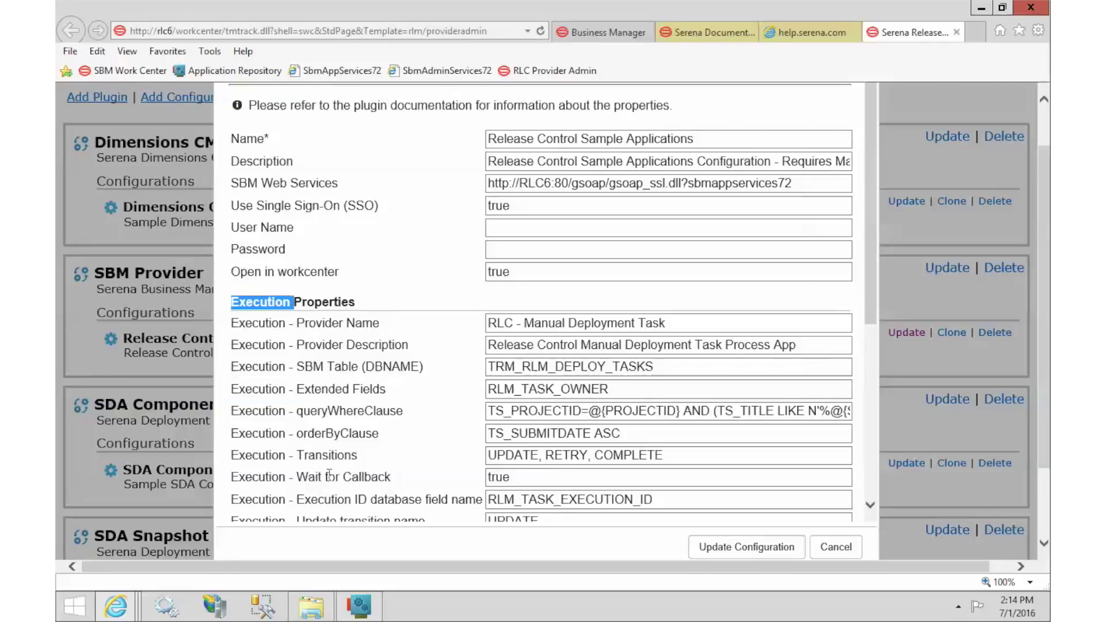
mouse_move(329, 474)
mouse_move(336, 328)
Step: Examine the provider name and description under Request Properties and compare them with those under Execution Properties
drag(873, 270, 881, 397)
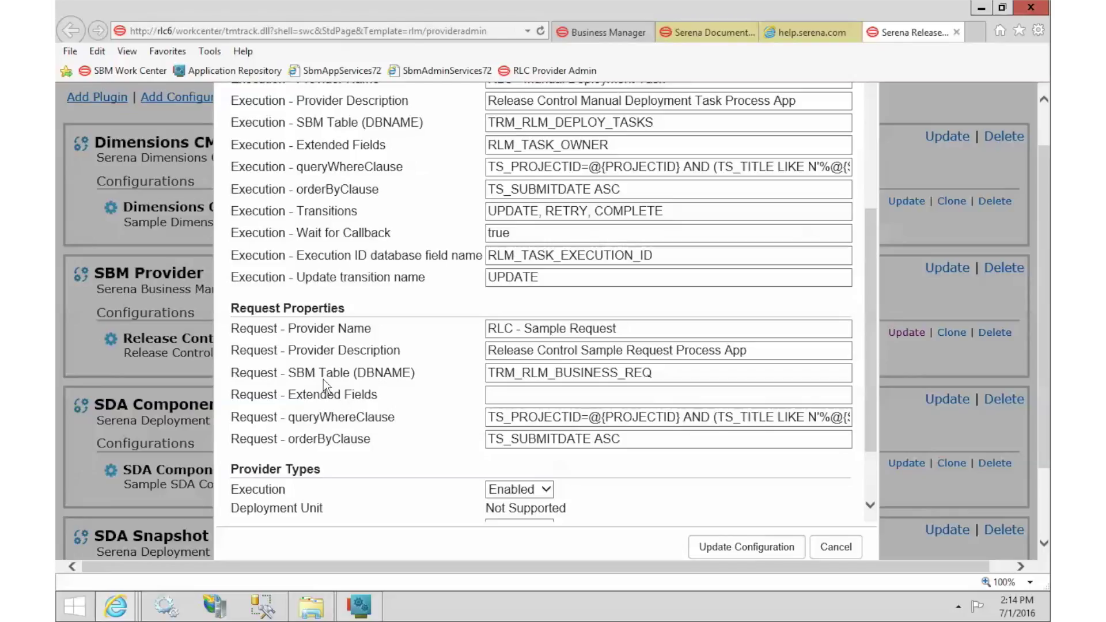
triple_click(497, 330)
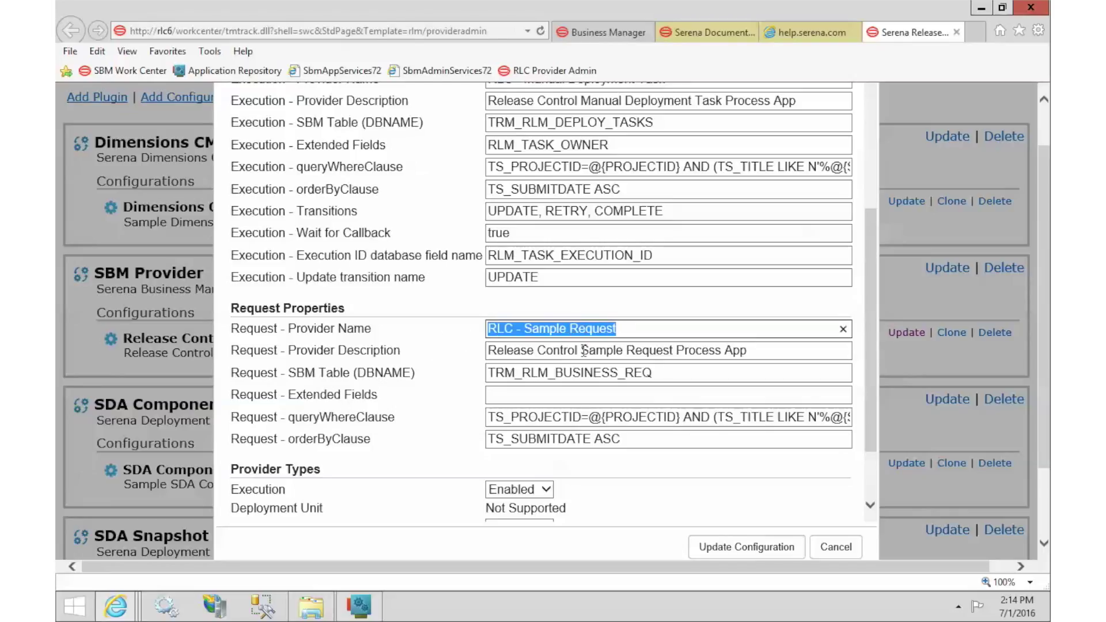
drag(569, 352, 631, 351)
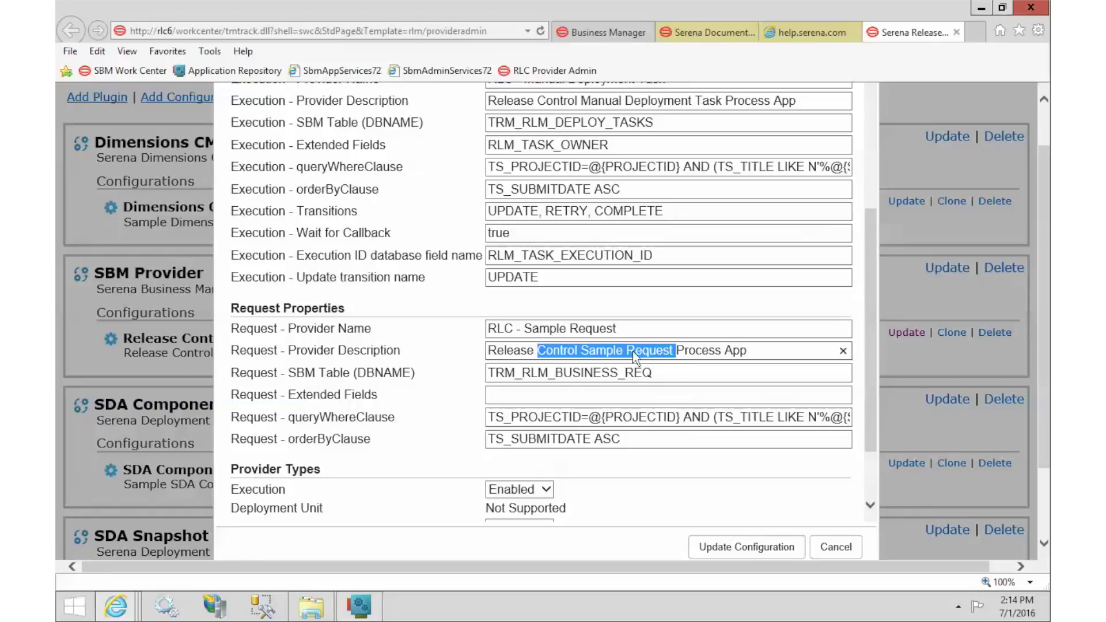
click(634, 352)
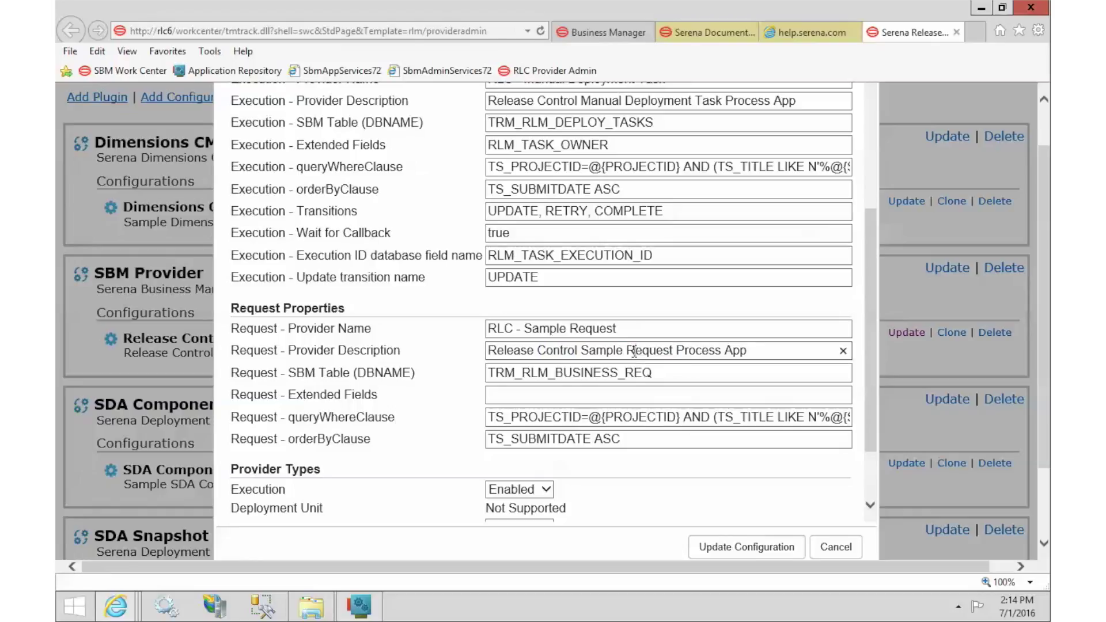
scroll(634, 352, up, 1)
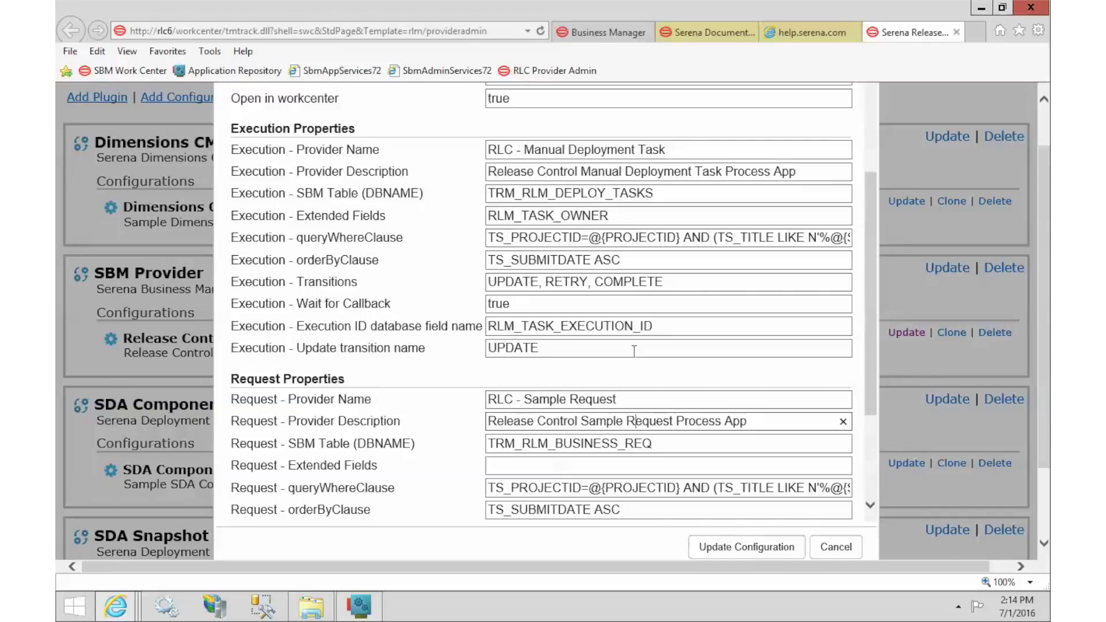
drag(497, 150, 637, 149)
drag(488, 172, 695, 172)
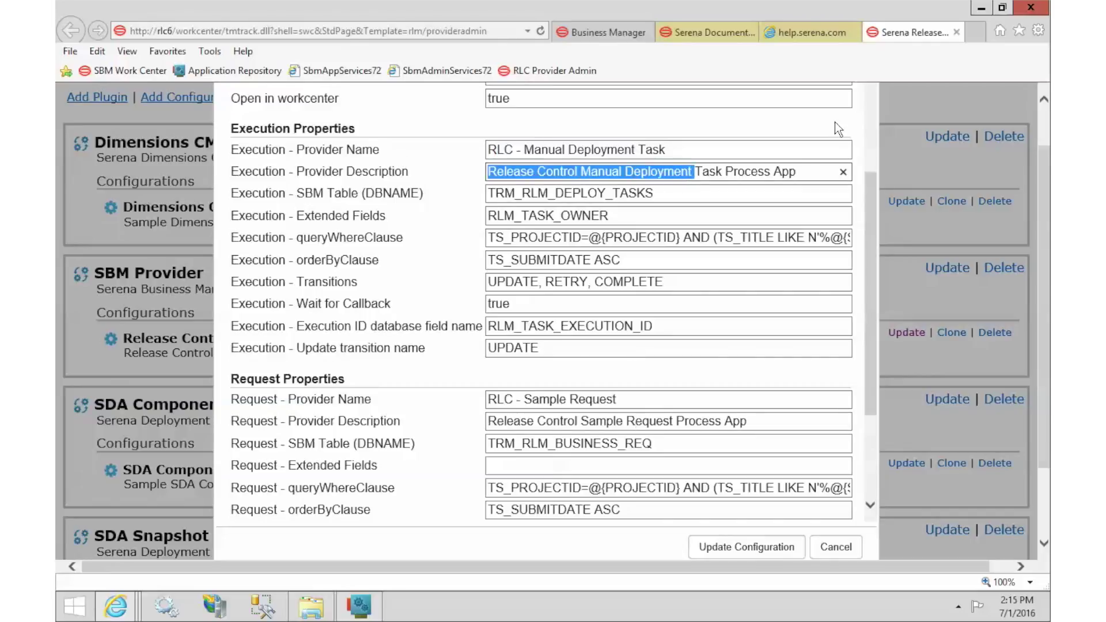
Step: In Business Manager, submit a new Sample Requests item titled My Sample Request 4 with a request owner assigned
click(704, 32)
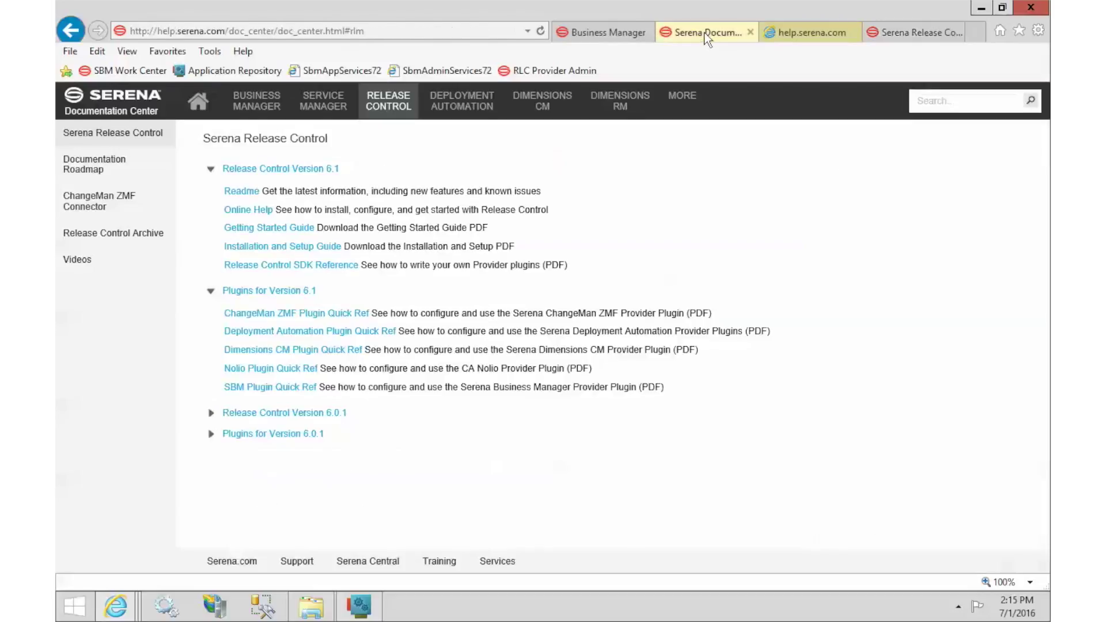
click(601, 32)
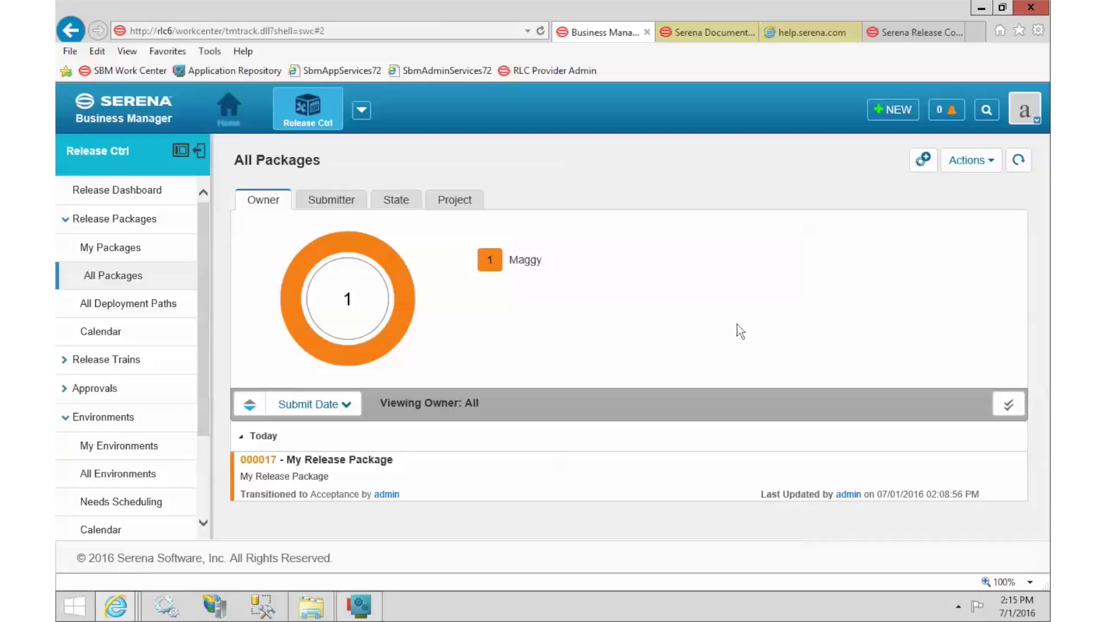
click(897, 116)
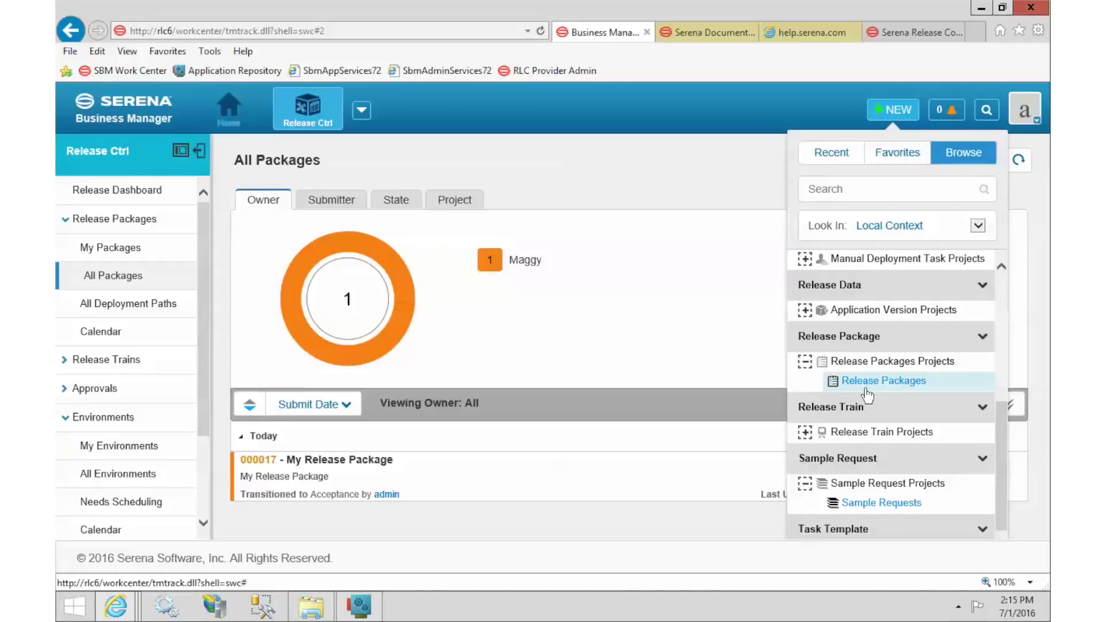
click(884, 504)
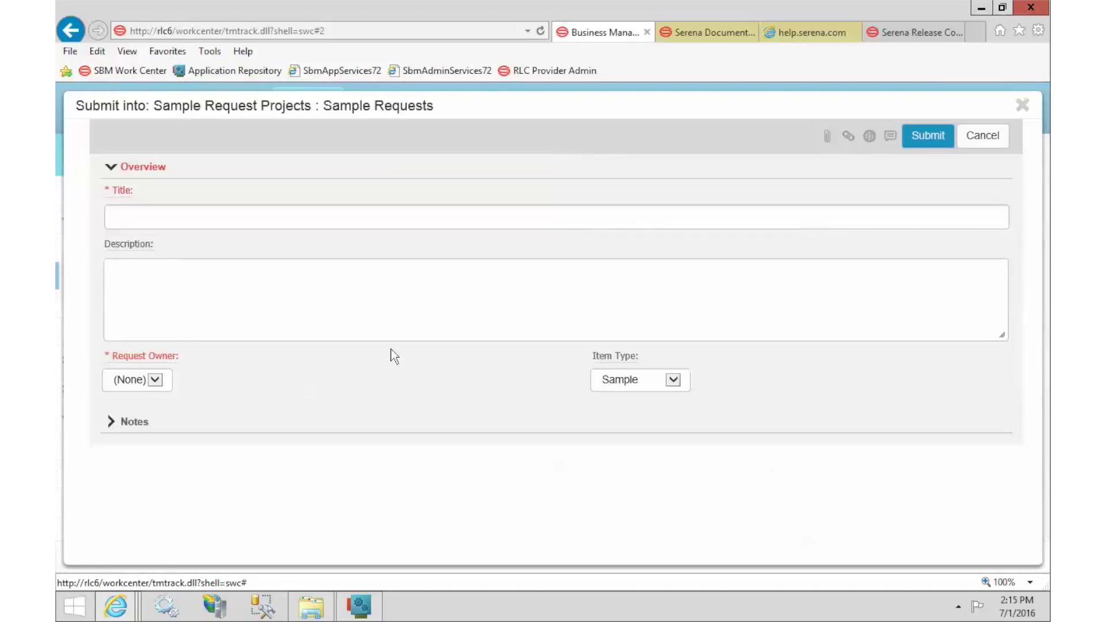
click(334, 217)
text(My Sample RE)
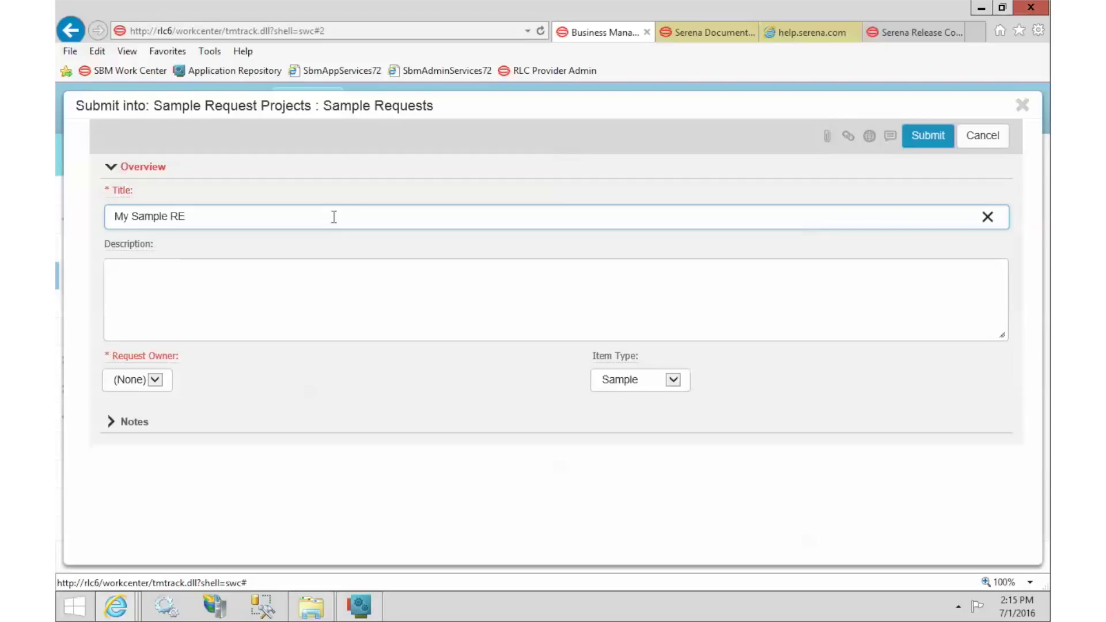
key(BackSpace)
text(equest 4)
click(137, 380)
click(138, 401)
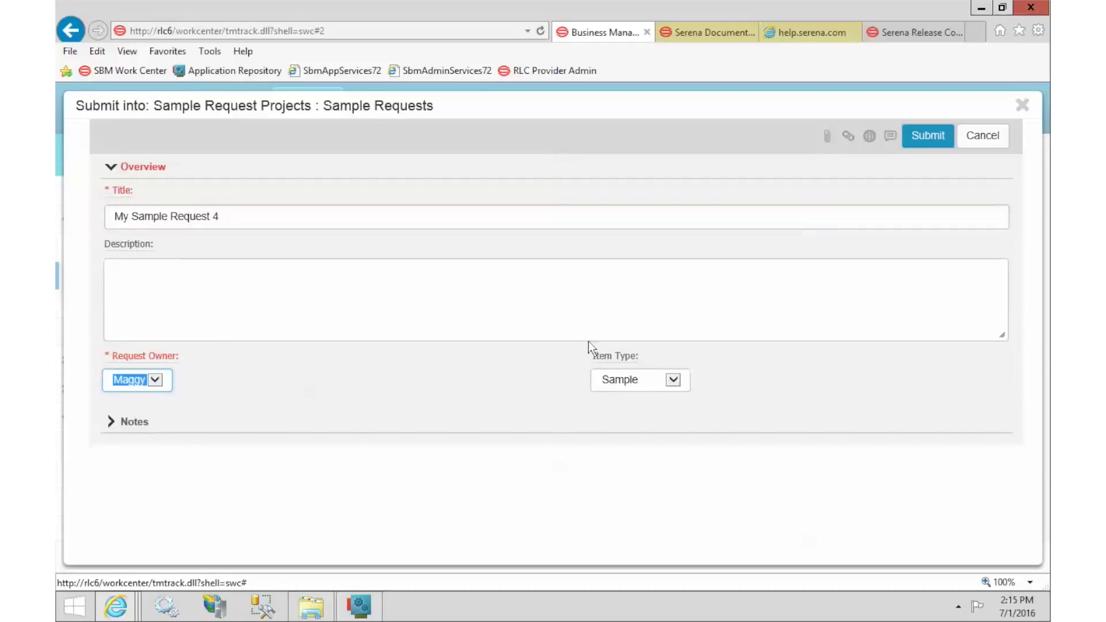
click(935, 138)
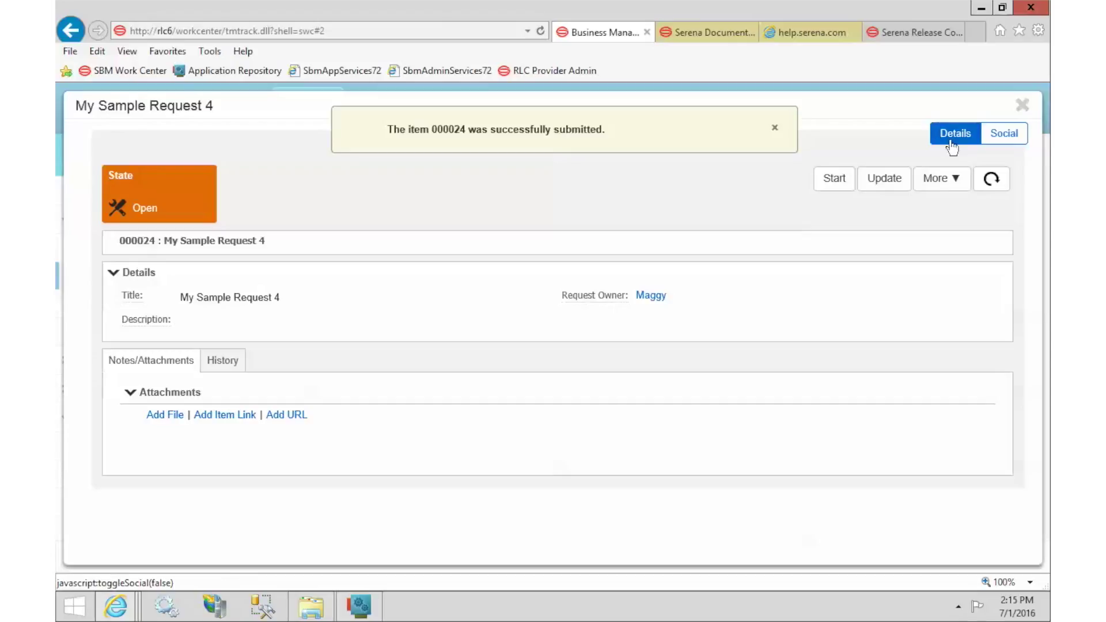
click(1024, 106)
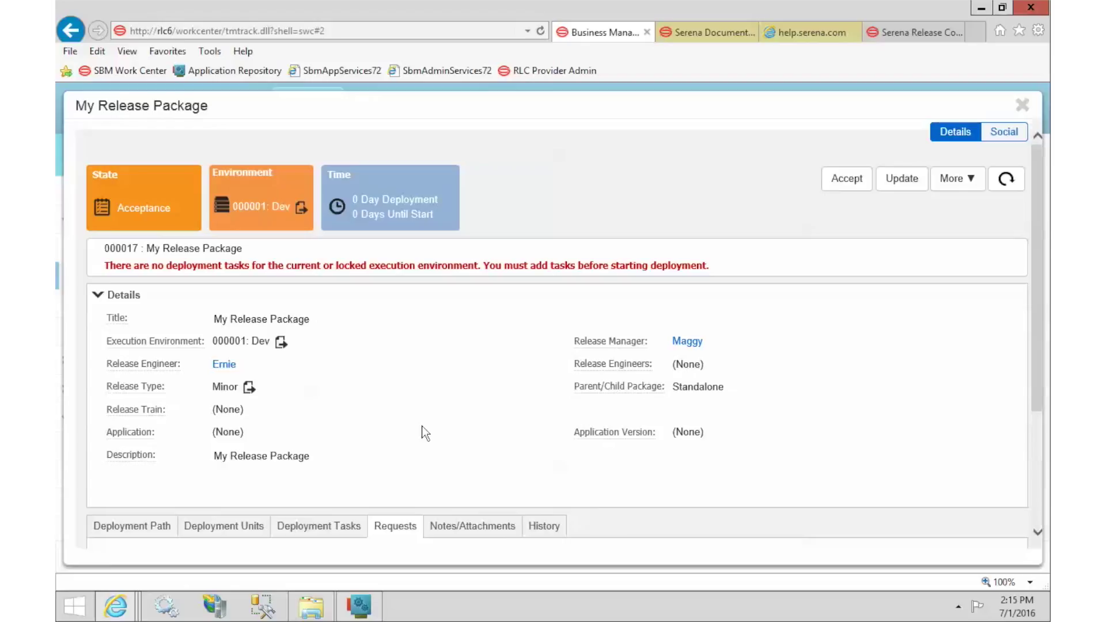
Step: Open the requests of My Release Package for editing and list the request providers available for adding requests
scroll(422, 427, down, 1)
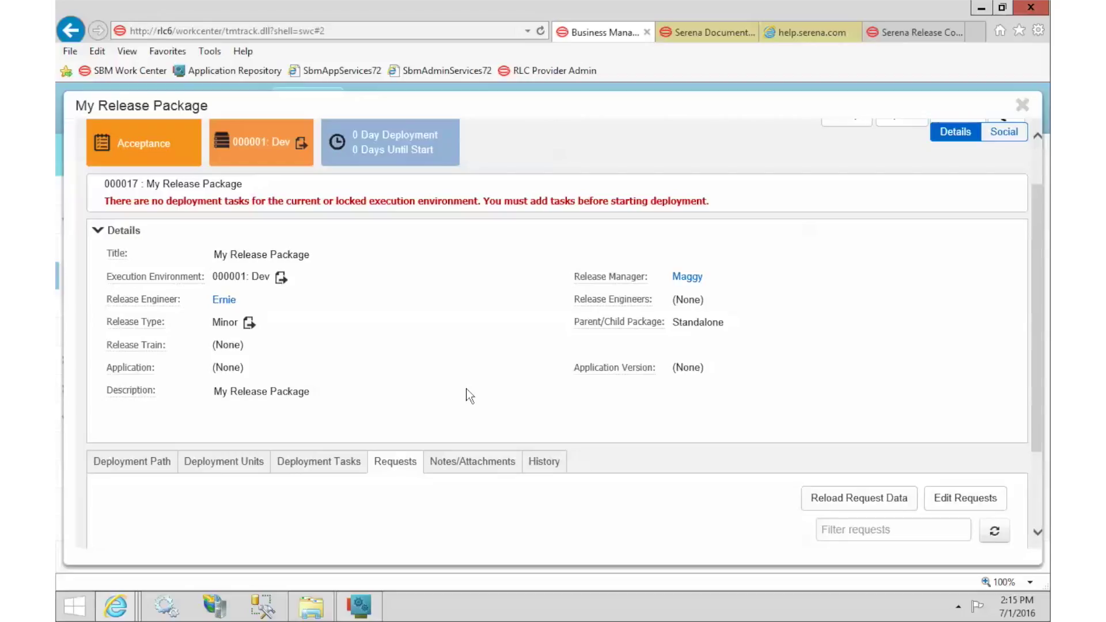
scroll(466, 389, down, 2)
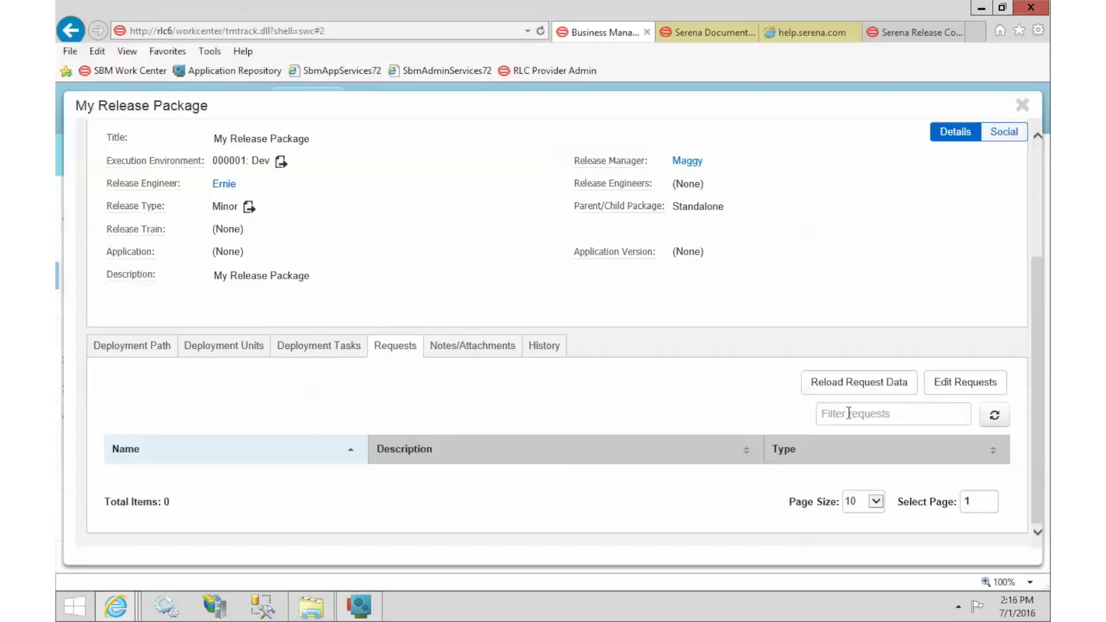
click(961, 383)
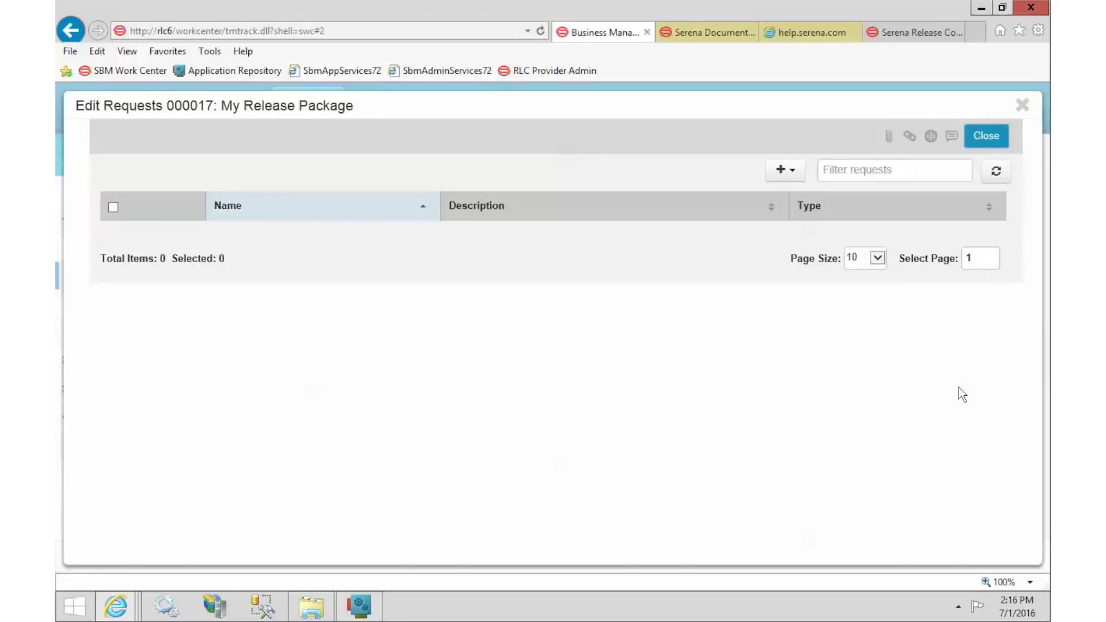
click(797, 171)
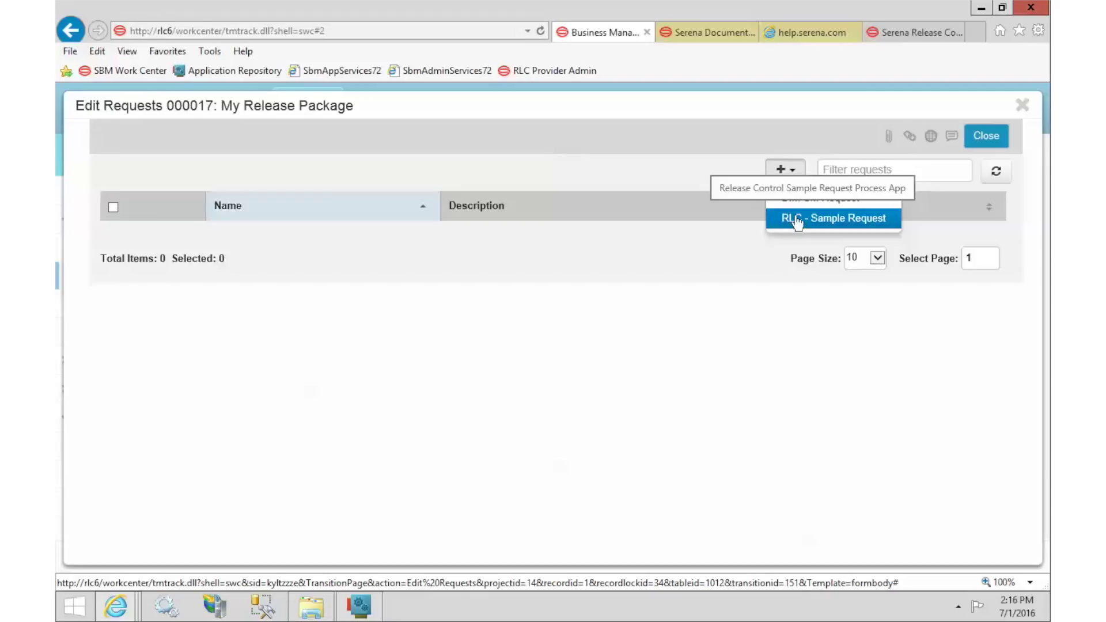
Step: Save the open Release Control Sample Applications configuration and examine the configurations listed under the Dimensions CM and SBM providers
click(926, 34)
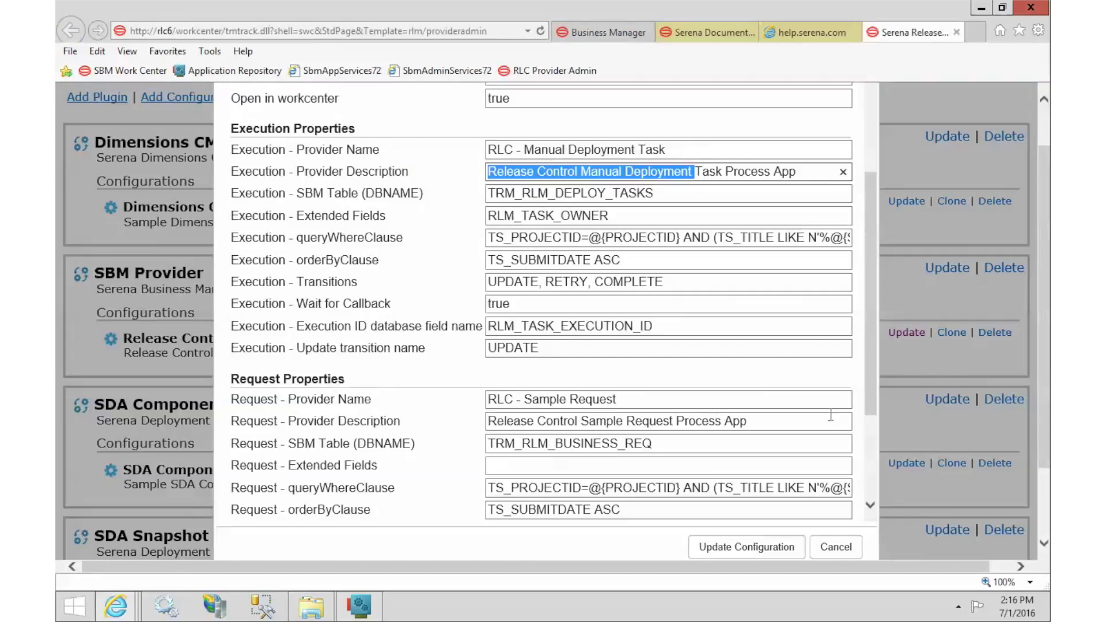
click(762, 558)
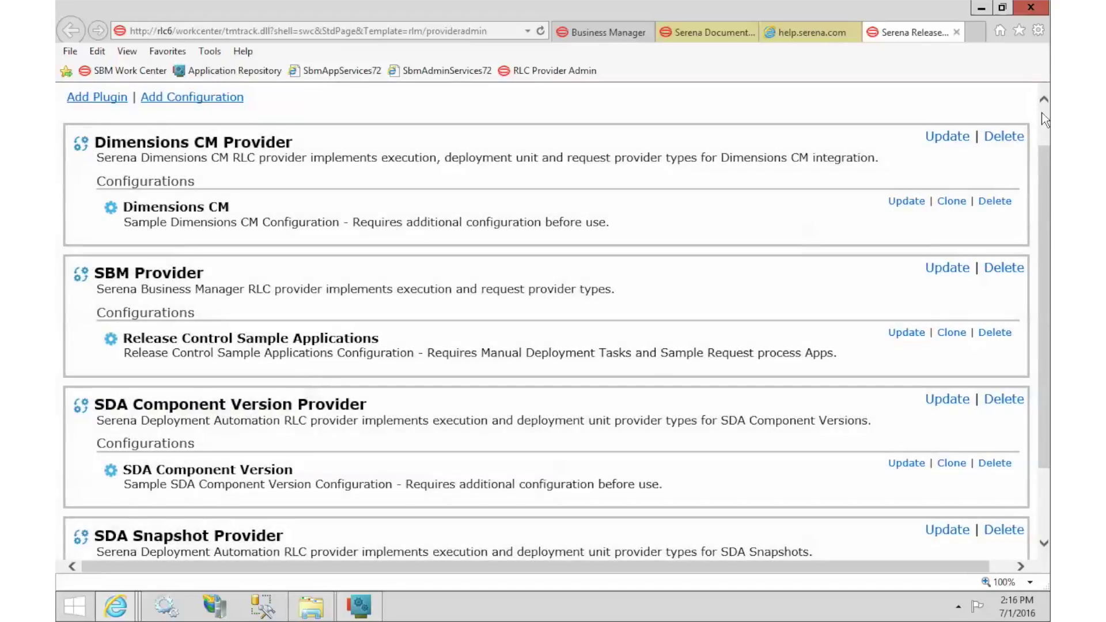
click(1042, 112)
drag(144, 265, 240, 261)
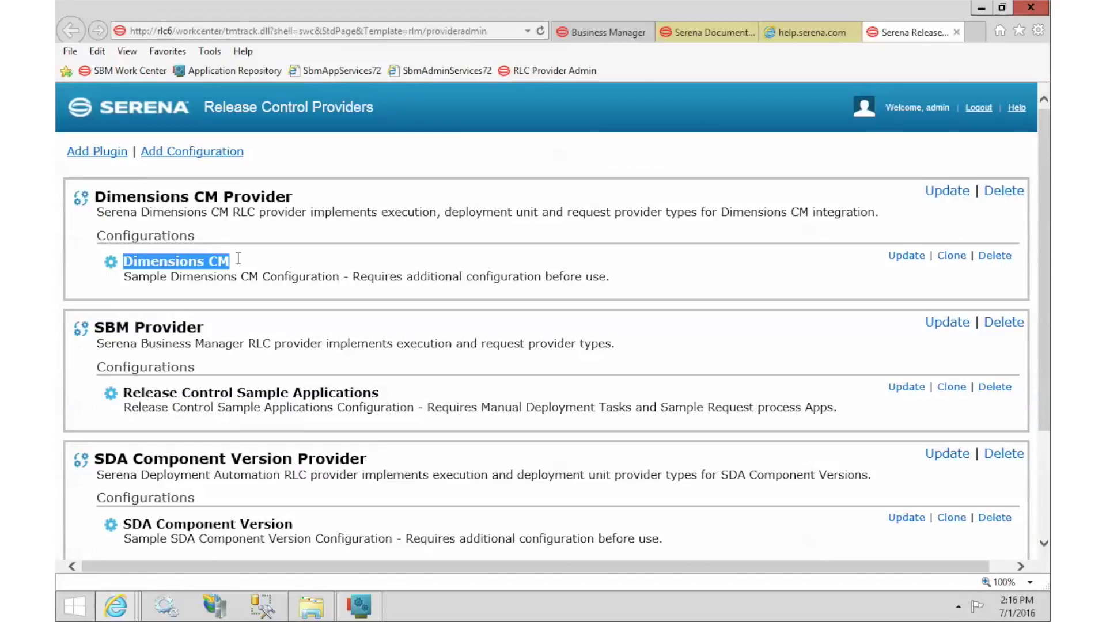
click(241, 263)
drag(159, 397, 291, 403)
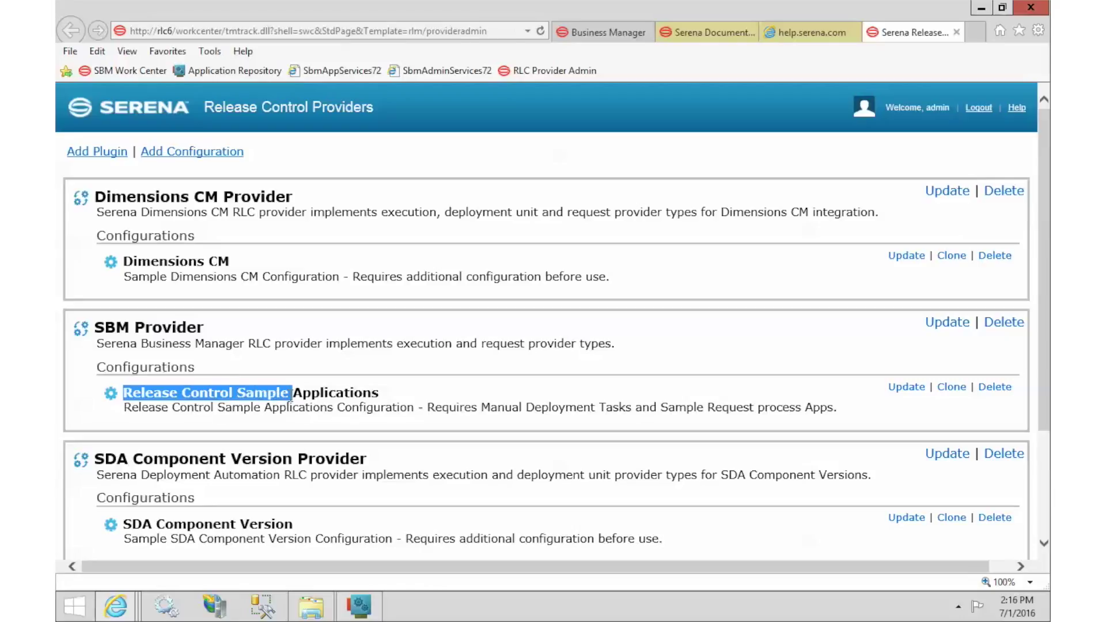
click(609, 32)
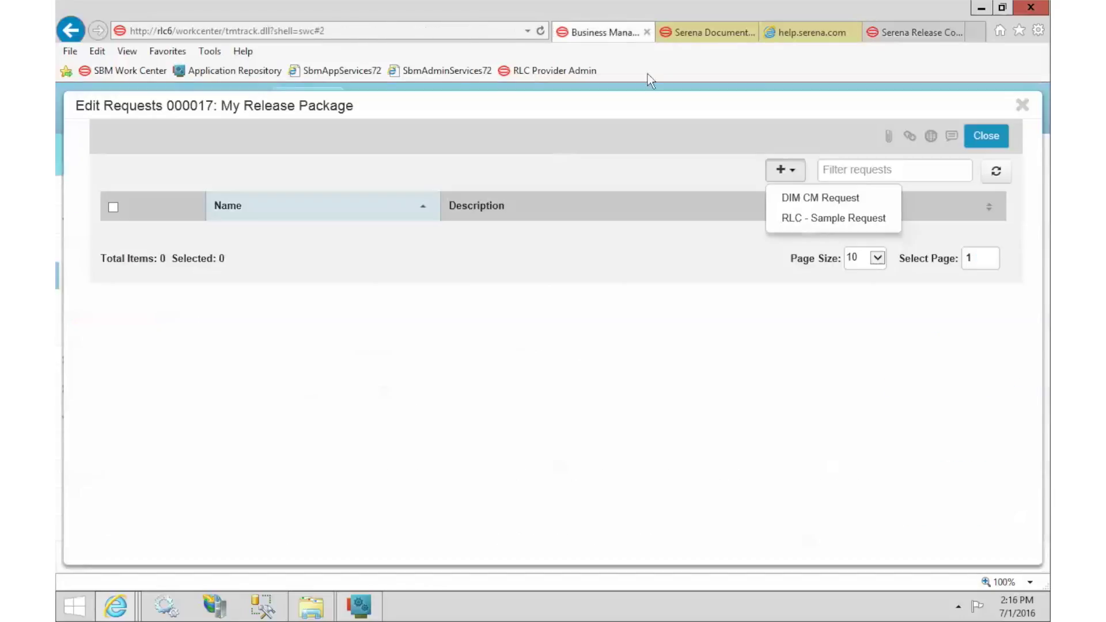
click(849, 225)
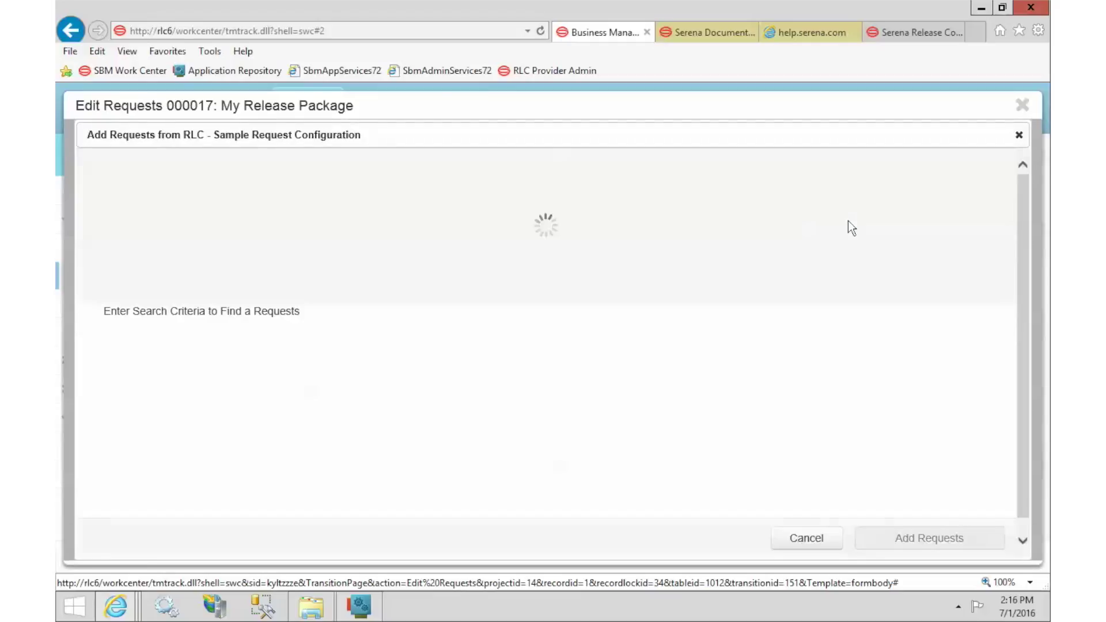
click(793, 544)
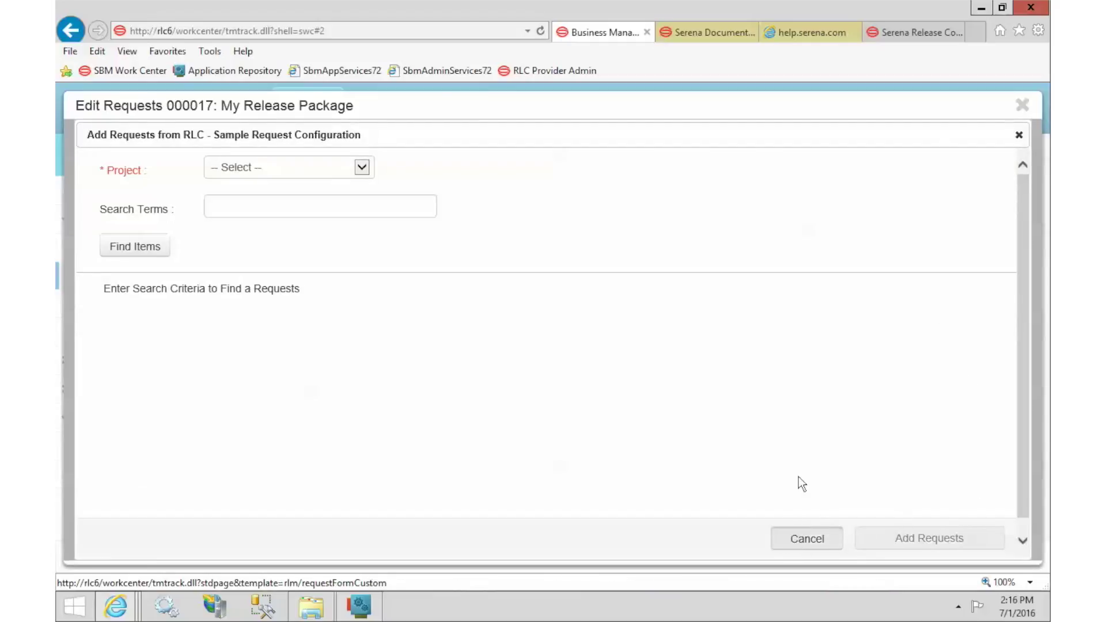
click(787, 170)
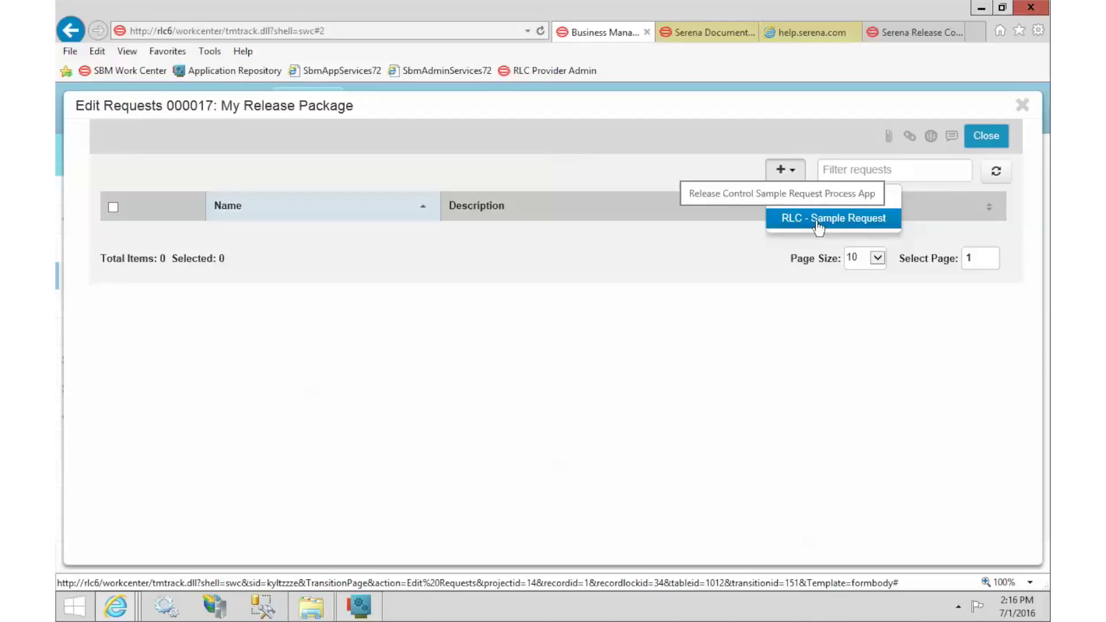
Step: Reopen the Release Control Sample Applications configuration and examine its Request provider name and description and its enabled provider types
click(901, 33)
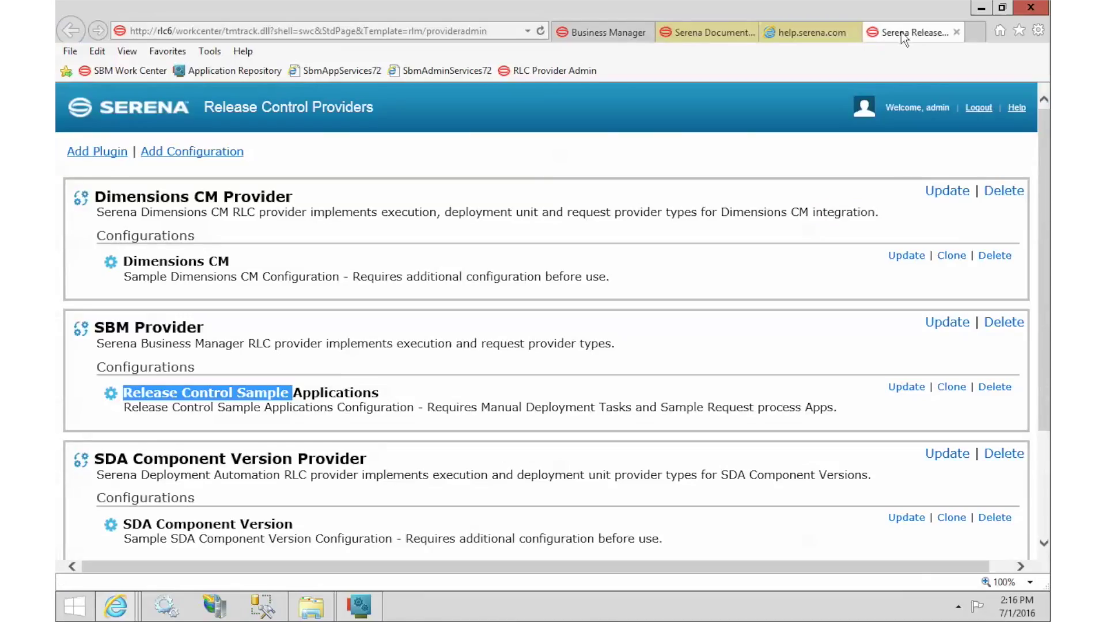
click(911, 390)
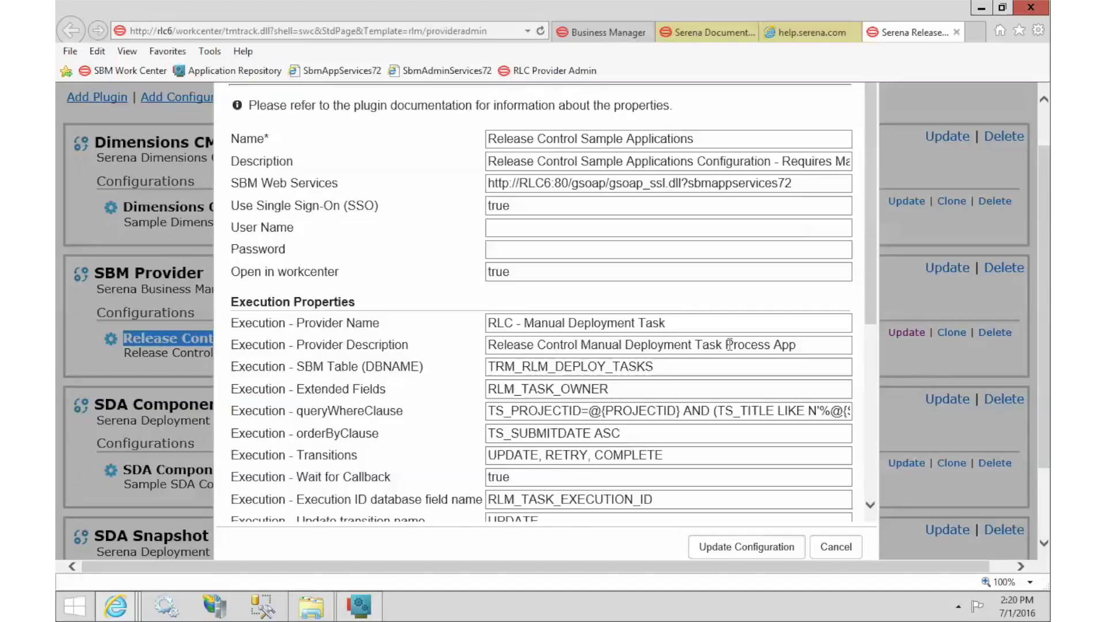
scroll(593, 343, down, 8)
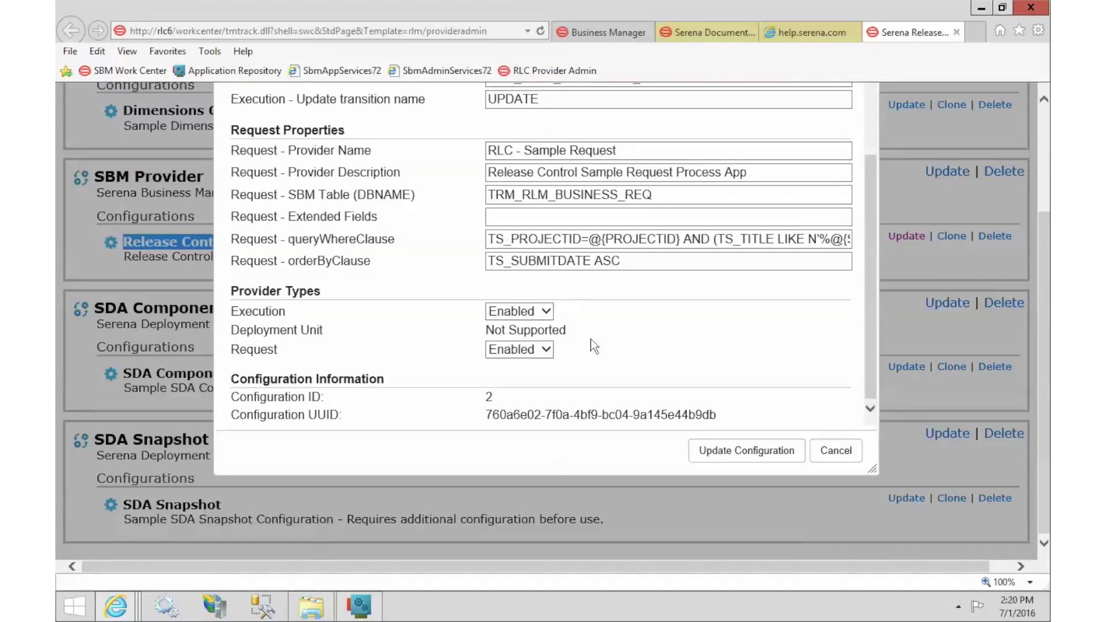
drag(498, 150, 628, 150)
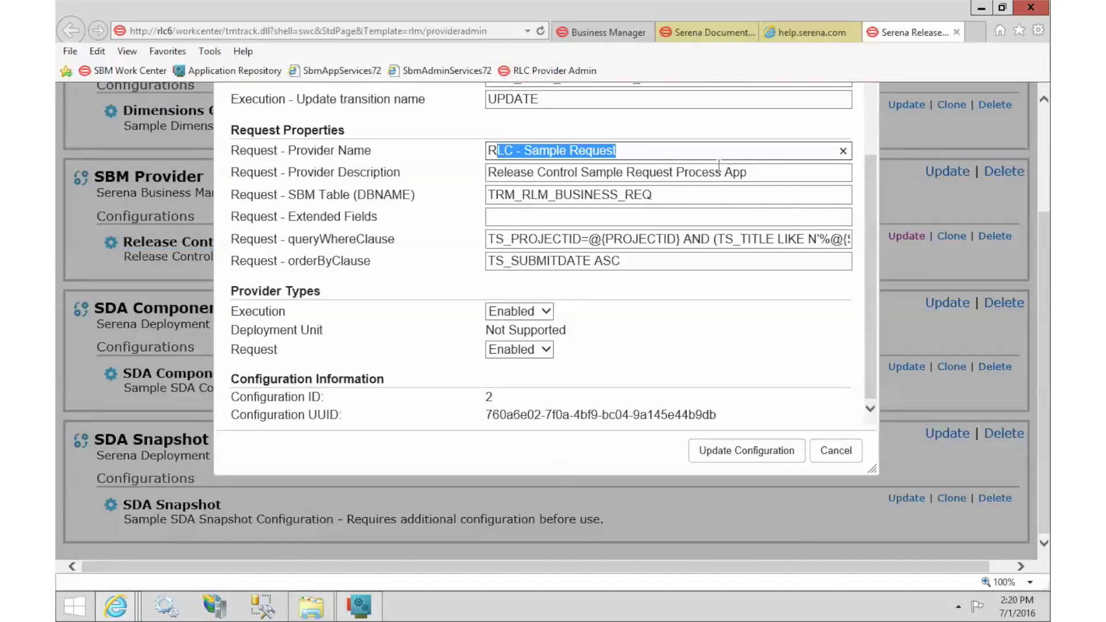
drag(748, 173, 487, 173)
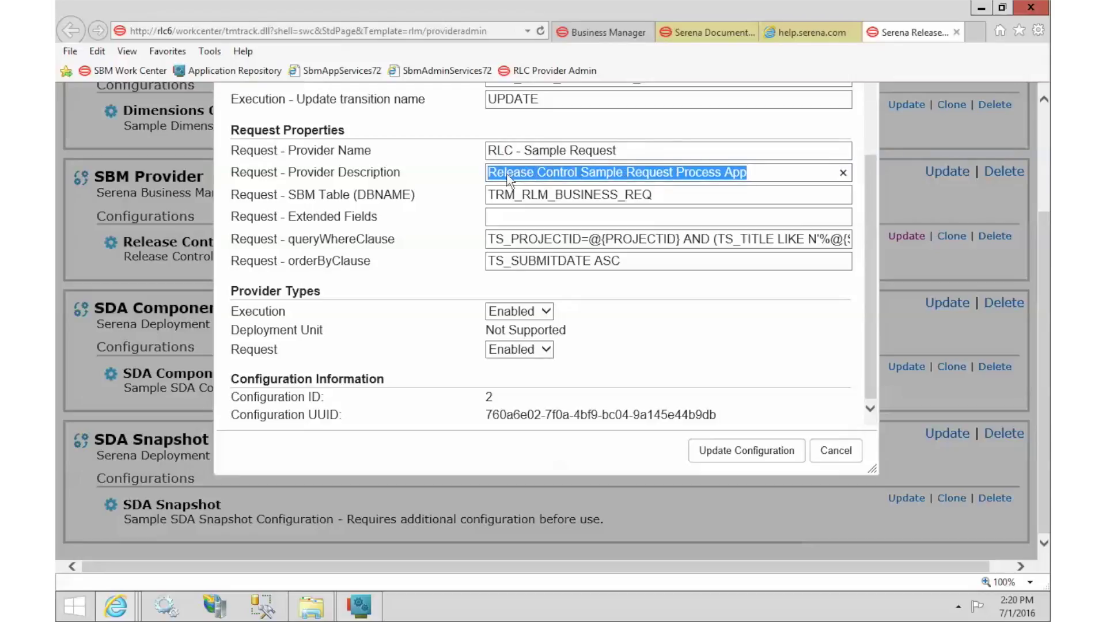
Step: Back in Business Manager, find the items of the Sample Requests project and add My Sample Request 4 to My Release Package
click(600, 32)
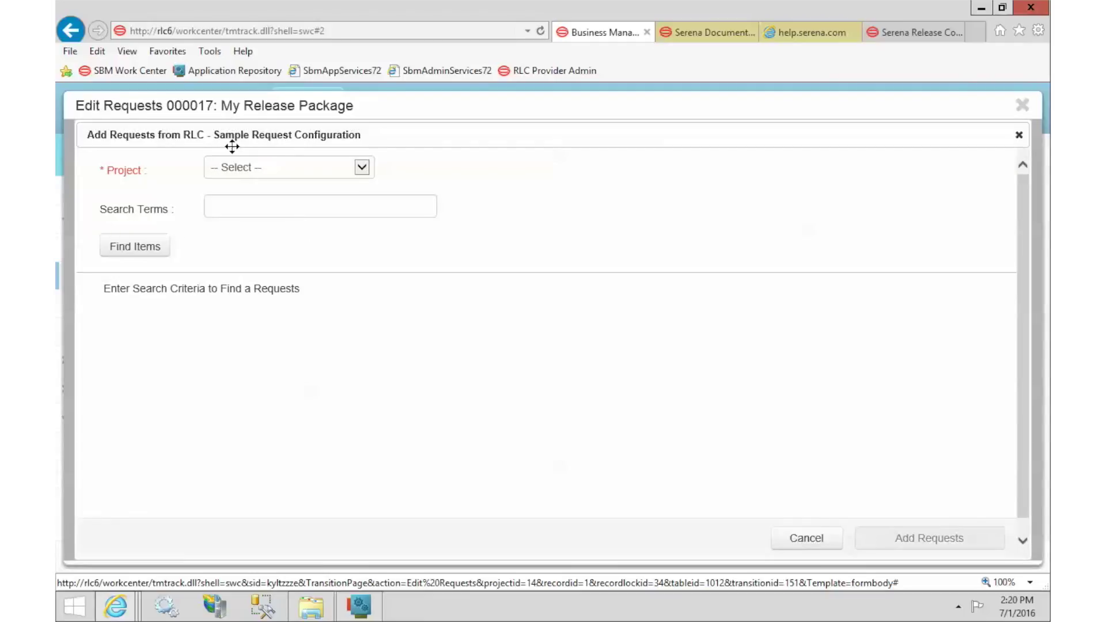
click(236, 171)
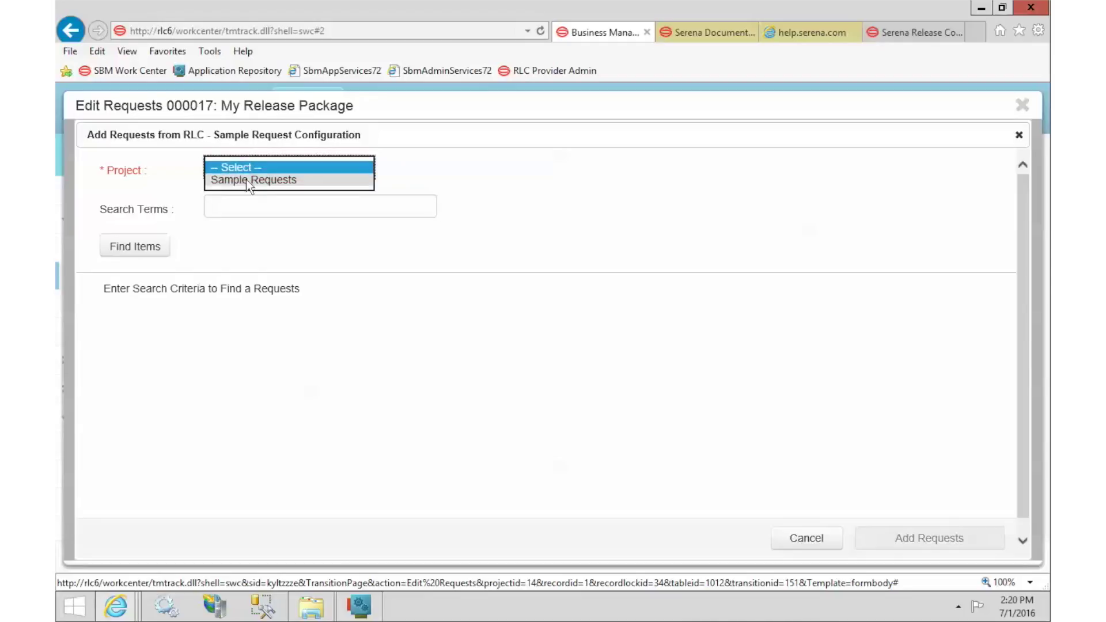
click(246, 178)
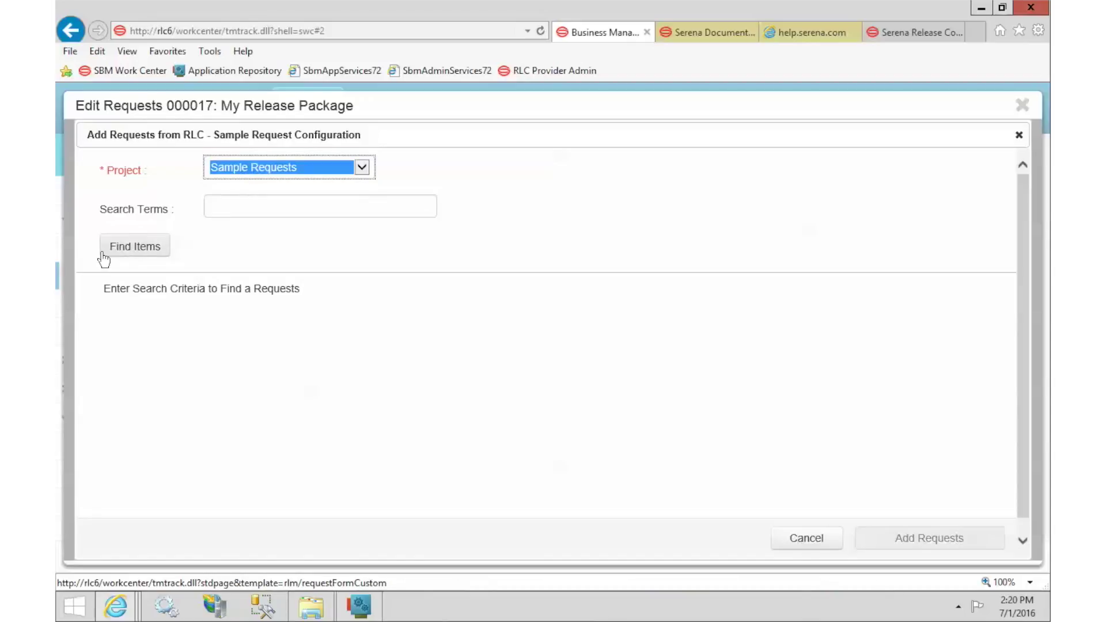
click(125, 252)
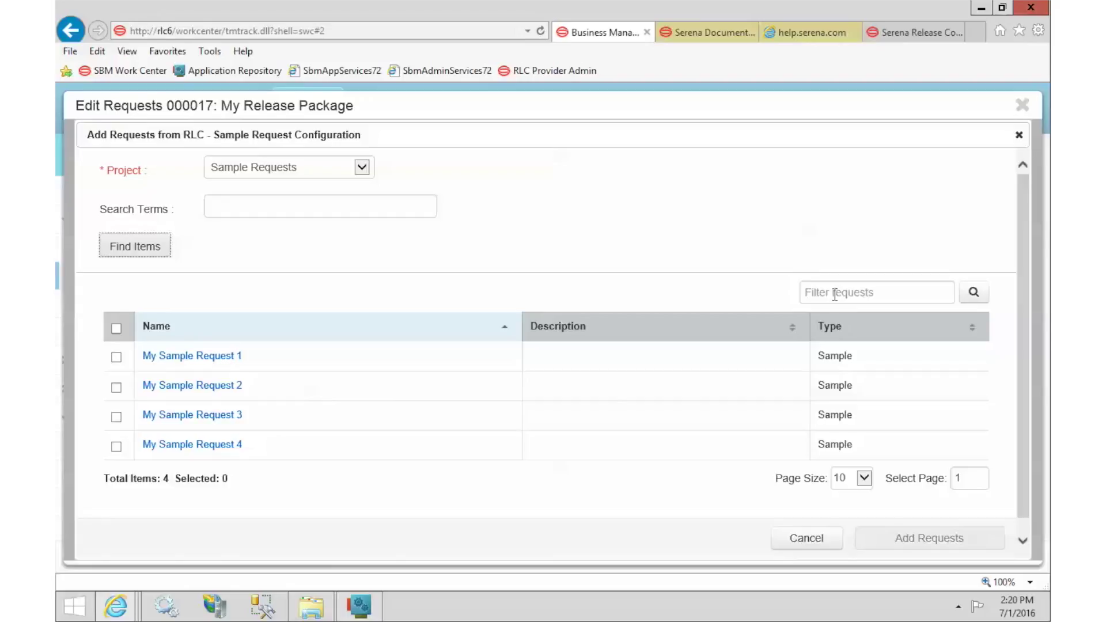
click(116, 448)
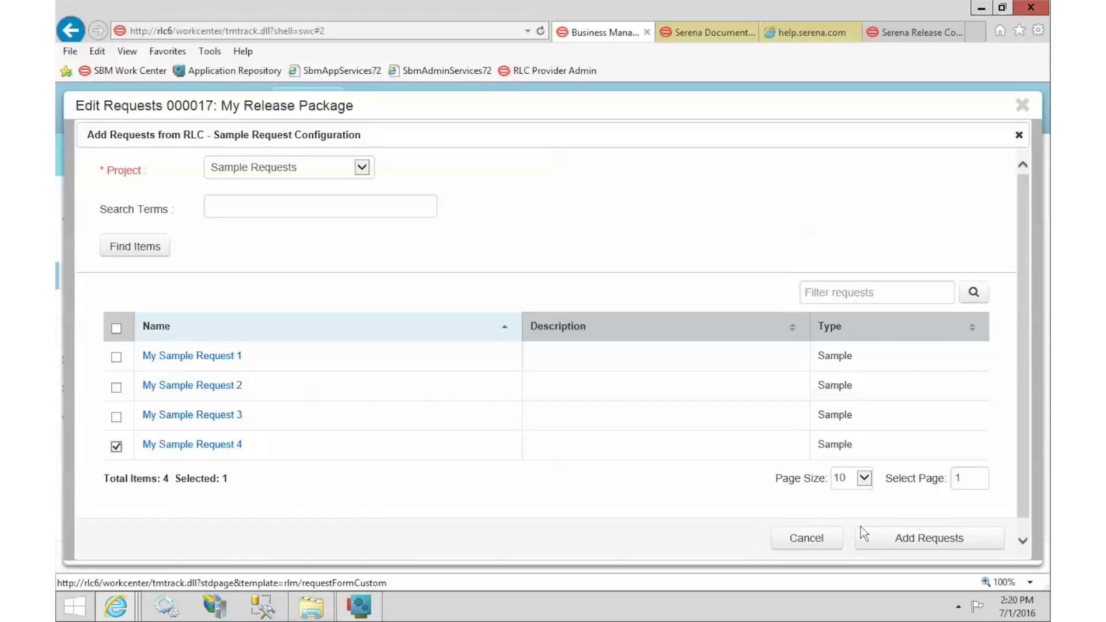
click(948, 541)
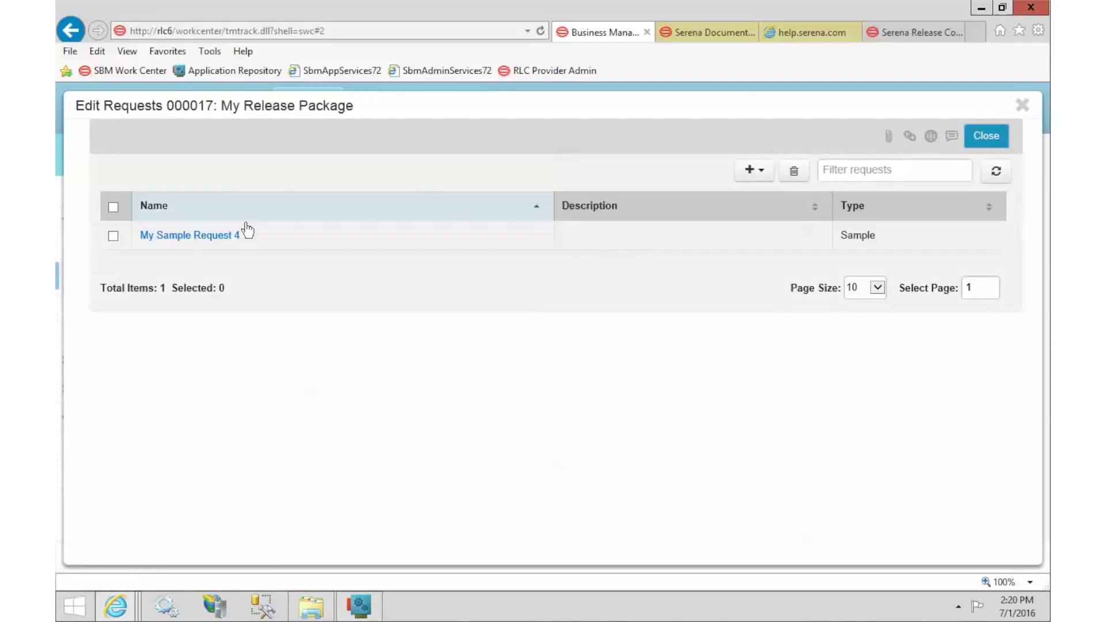
click(996, 138)
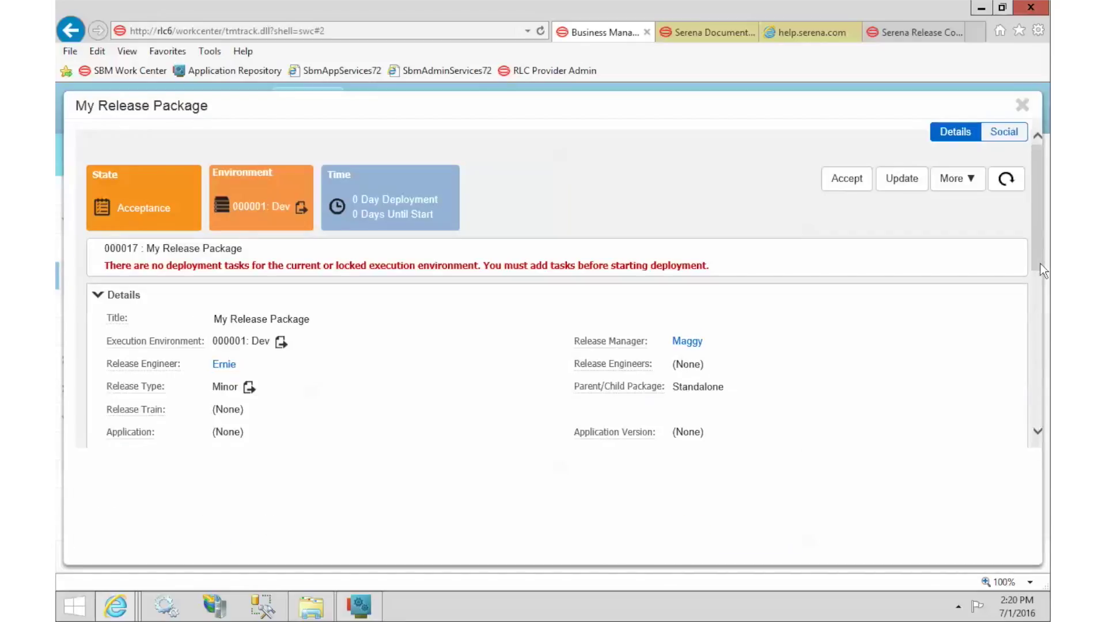
Step: Open the deployment tasks of My Release Package for editing and list the execution providers available for adding tasks
drag(1036, 257, 1002, 371)
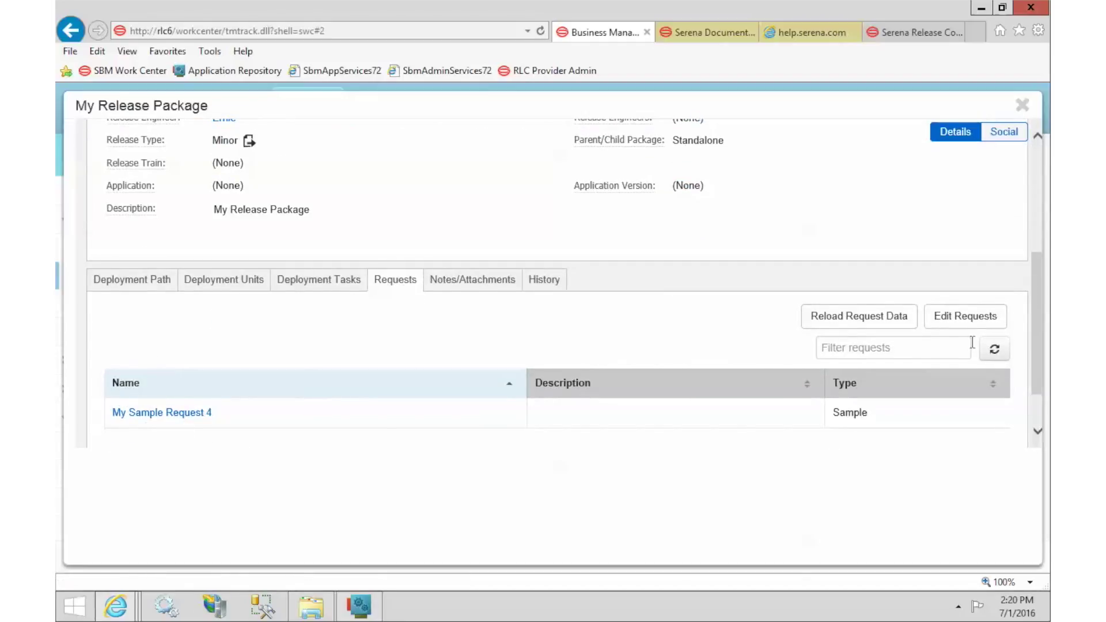
drag(1035, 338, 1040, 395)
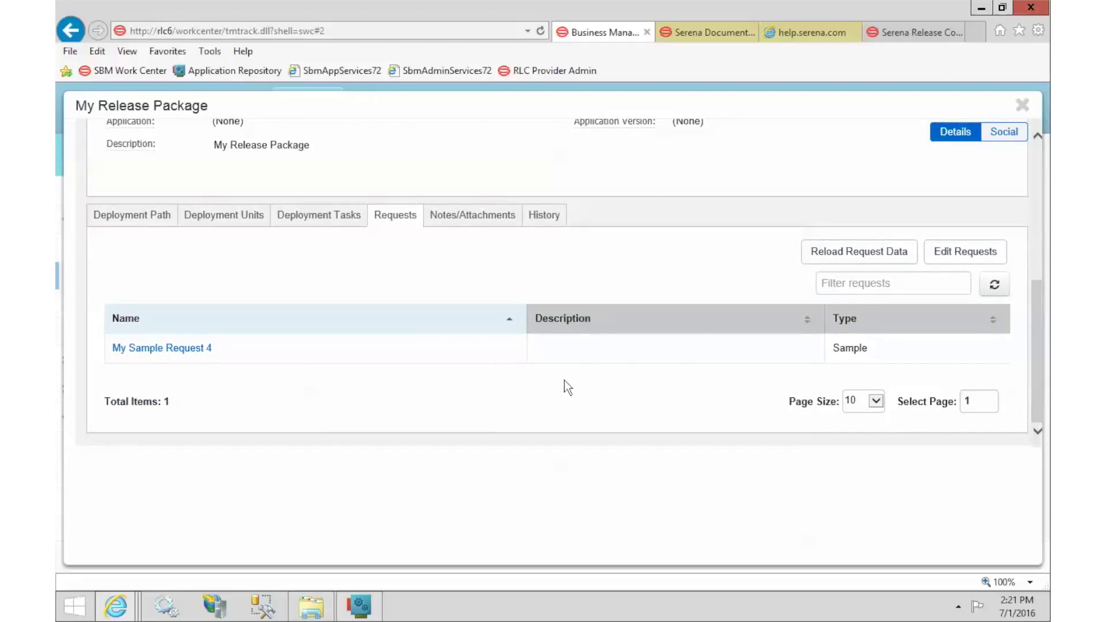
click(299, 226)
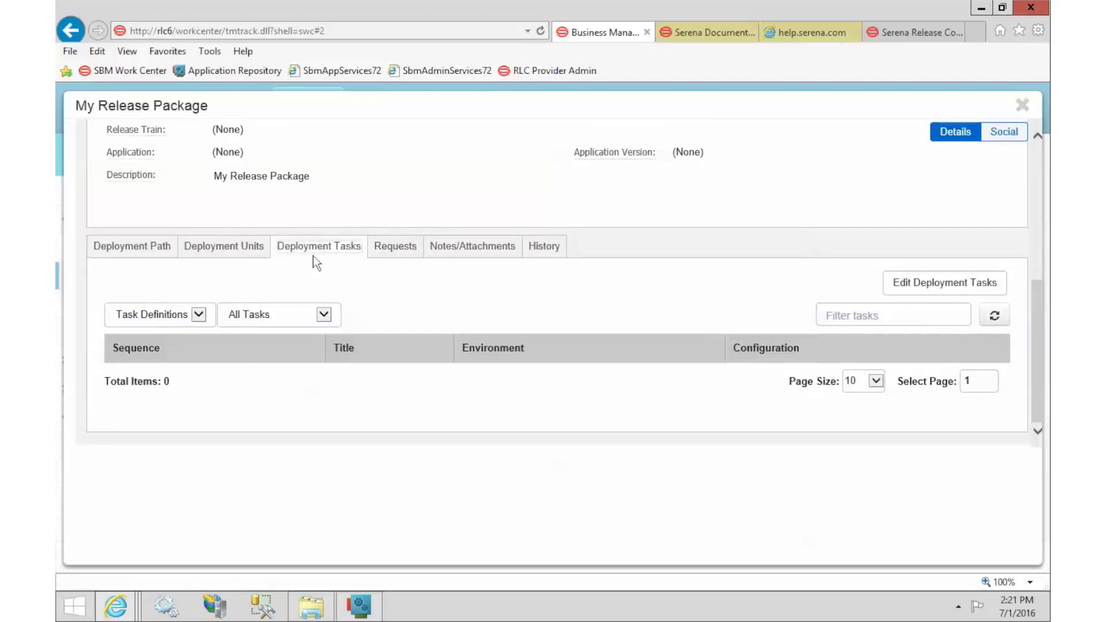
click(927, 290)
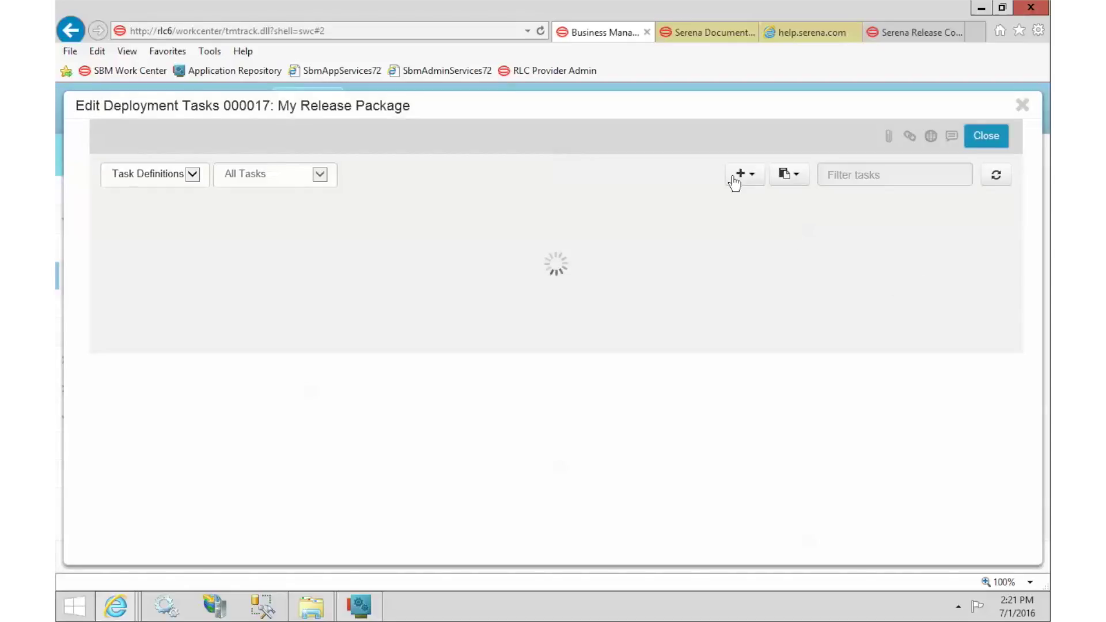
click(734, 179)
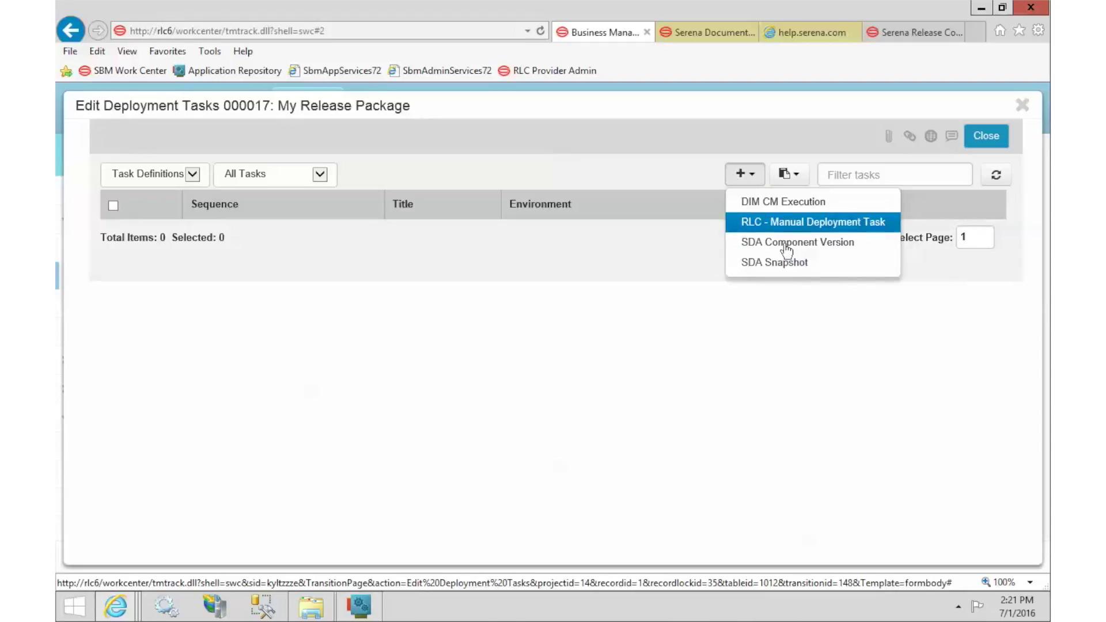
Step: In the provider administration, examine the Execution provider name and description of the Release Control Sample Applications configuration, and close it without updating
click(919, 32)
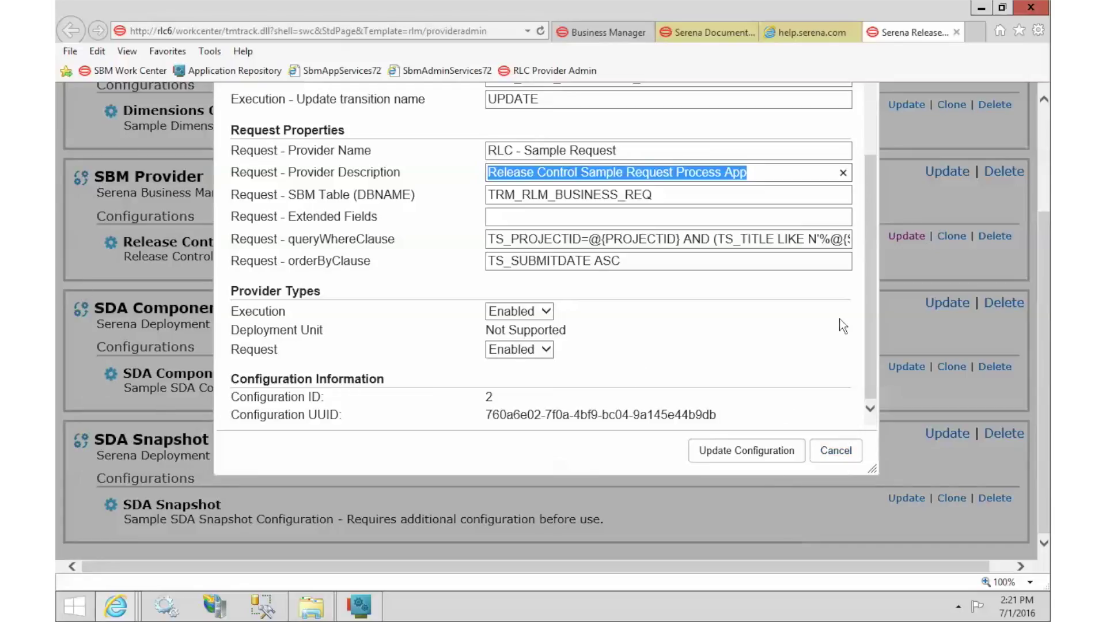
drag(866, 317, 859, 141)
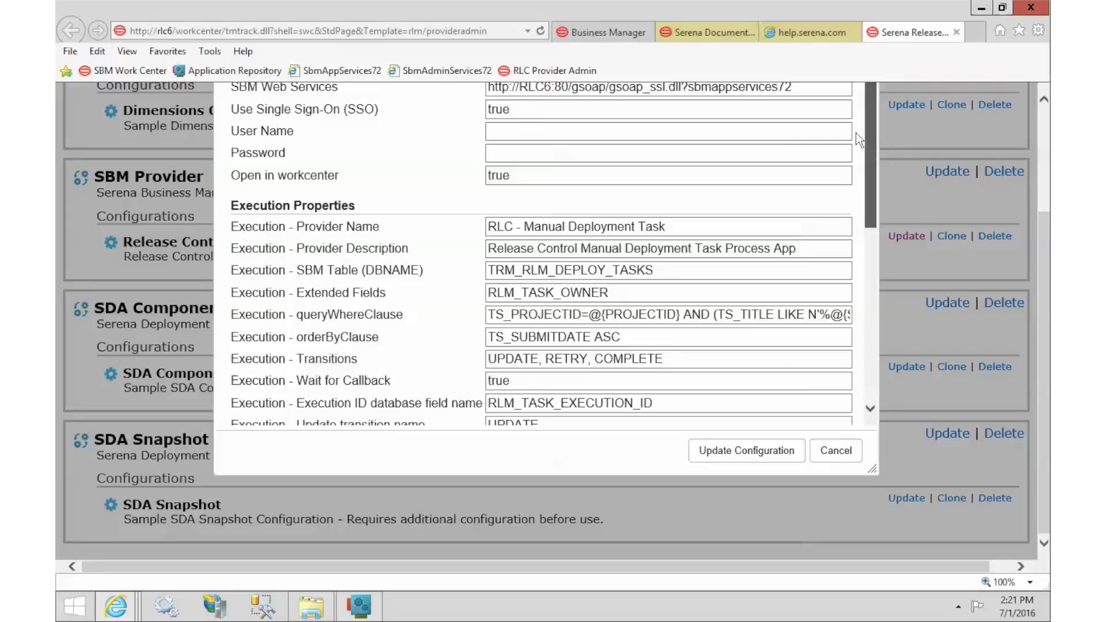
drag(489, 227, 691, 219)
click(801, 248)
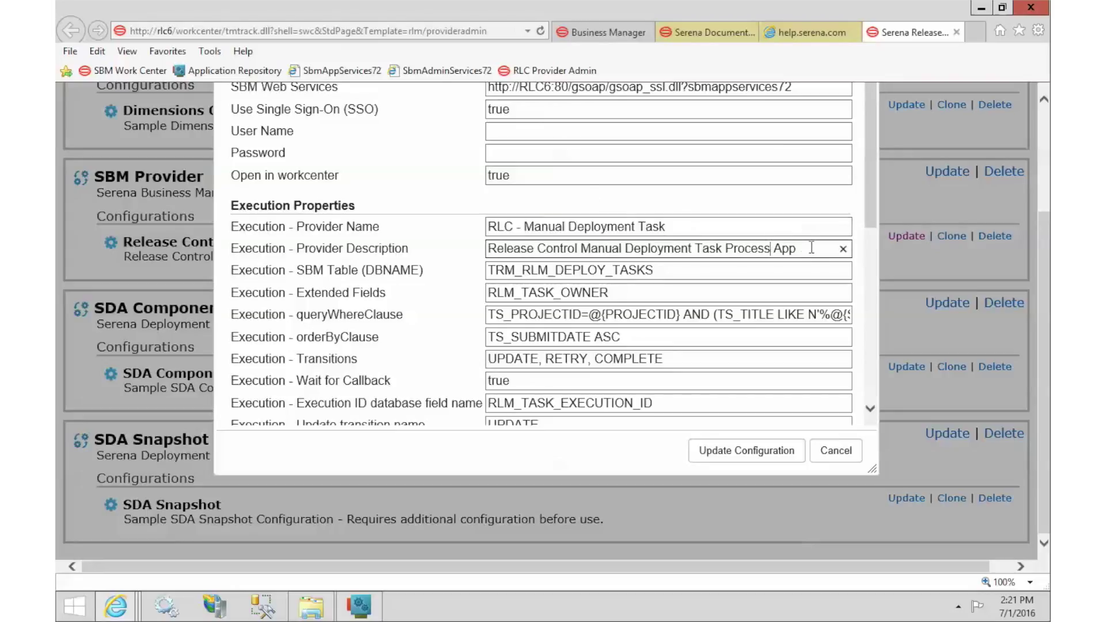
drag(813, 248, 491, 248)
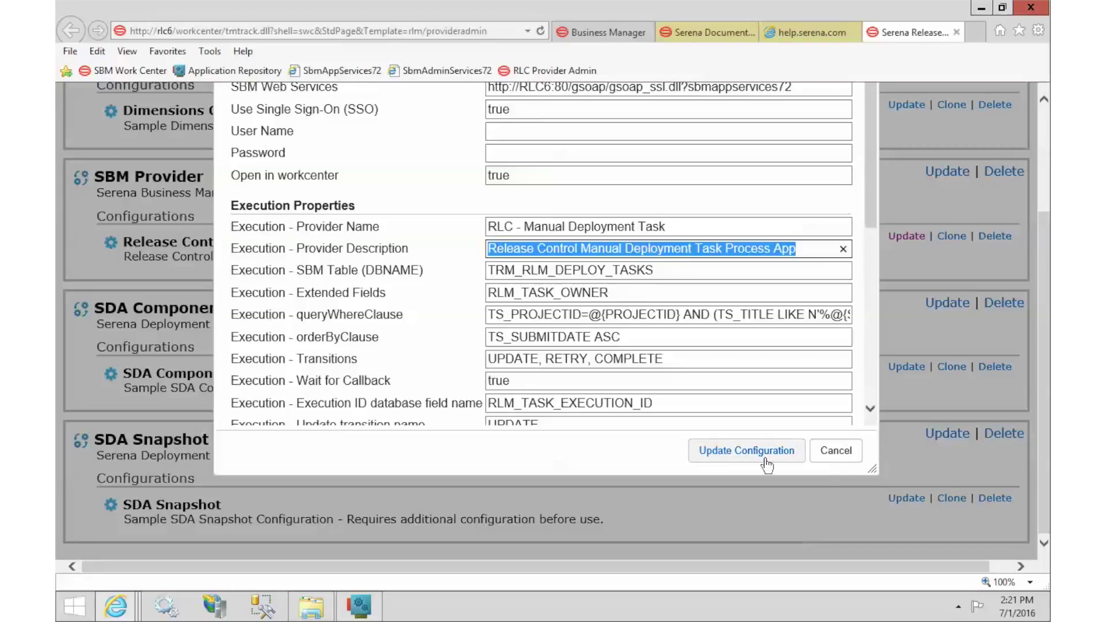
click(834, 455)
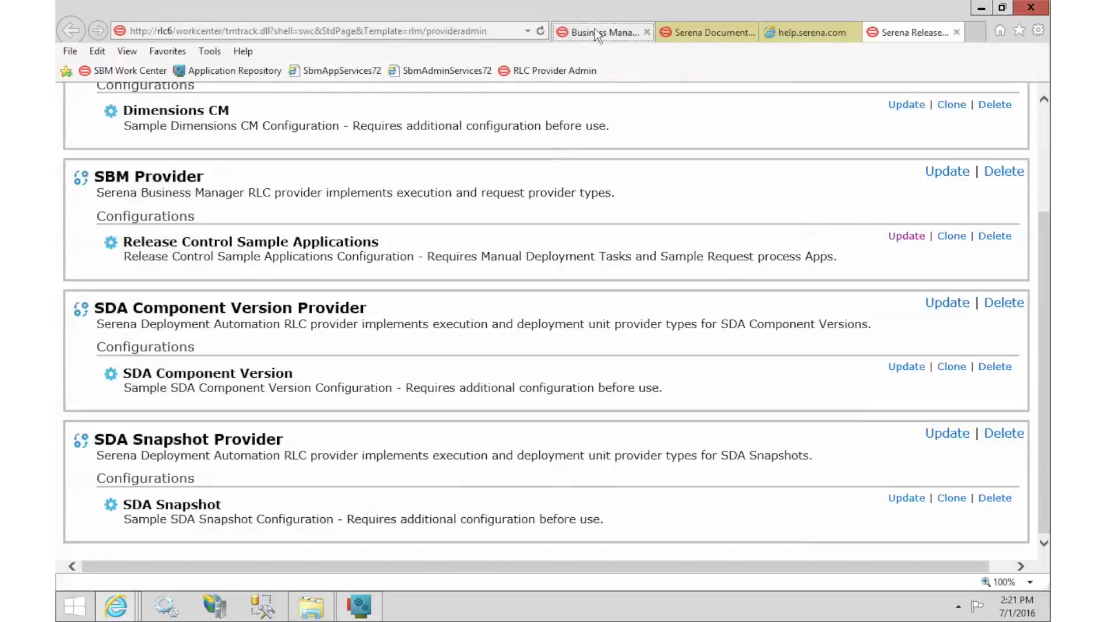
Step: In Business Manager, start a new RLC - Manual Deployment Task for the release package and title it Verify disk space
click(611, 32)
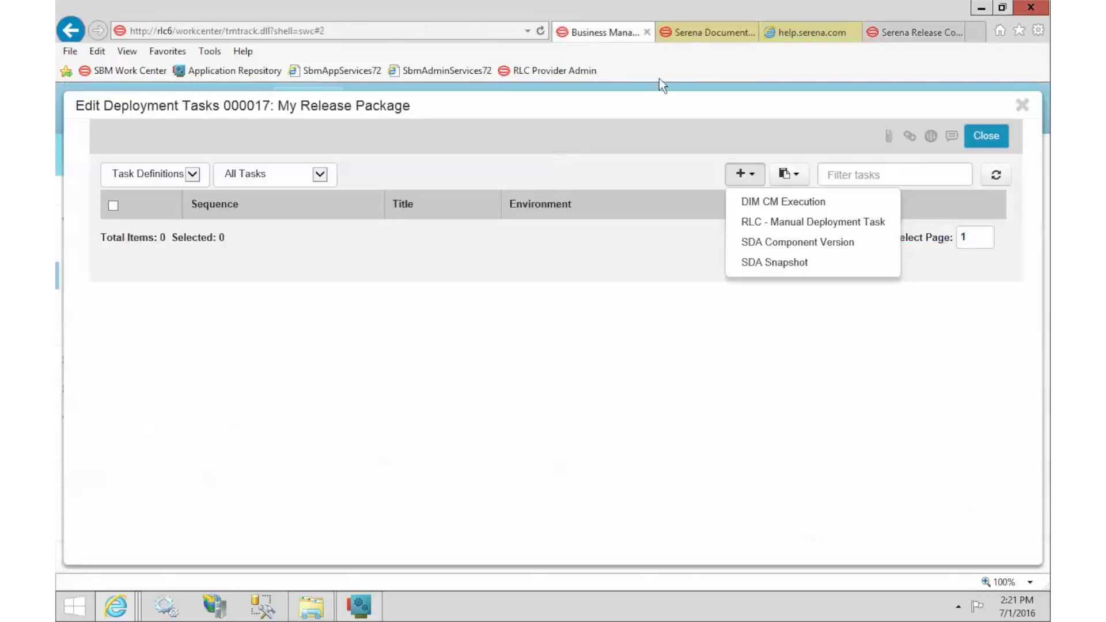
click(782, 229)
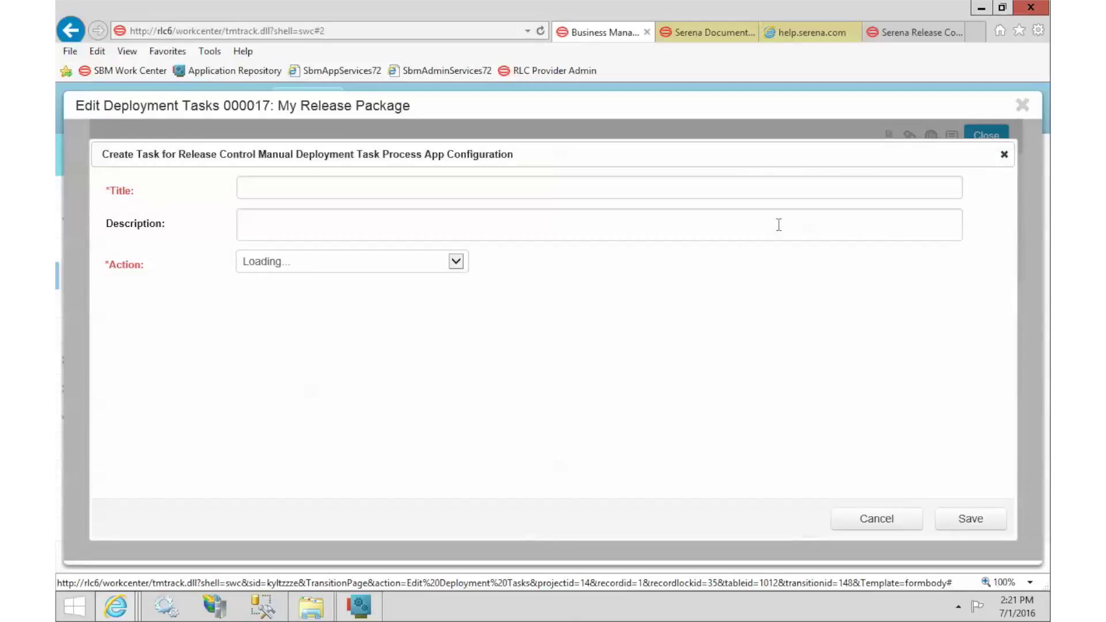
click(759, 191)
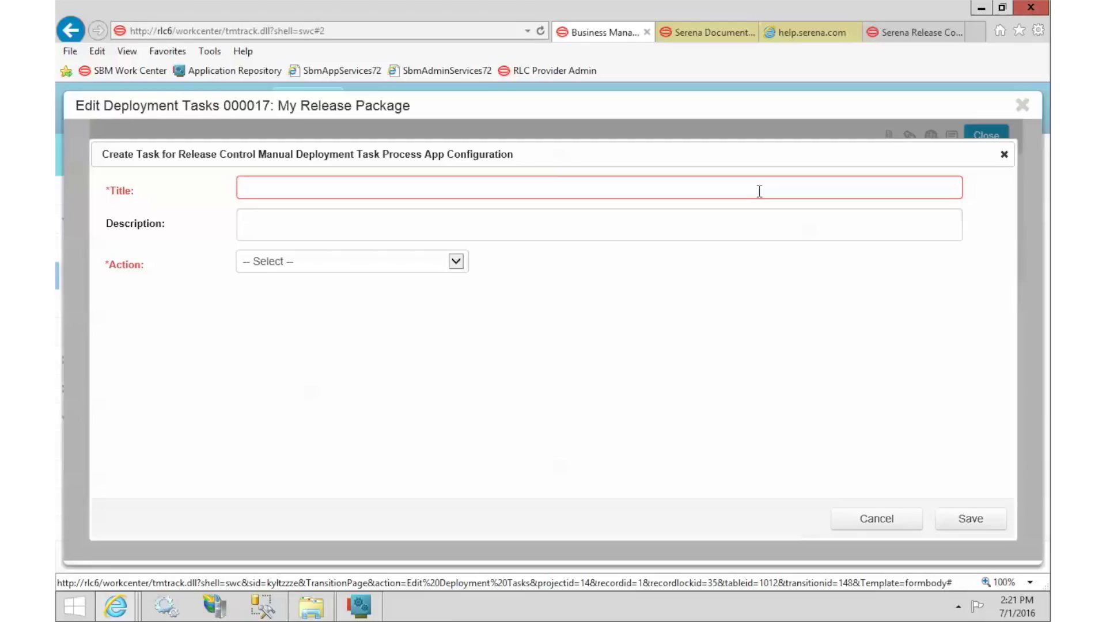
text(Verify disk)
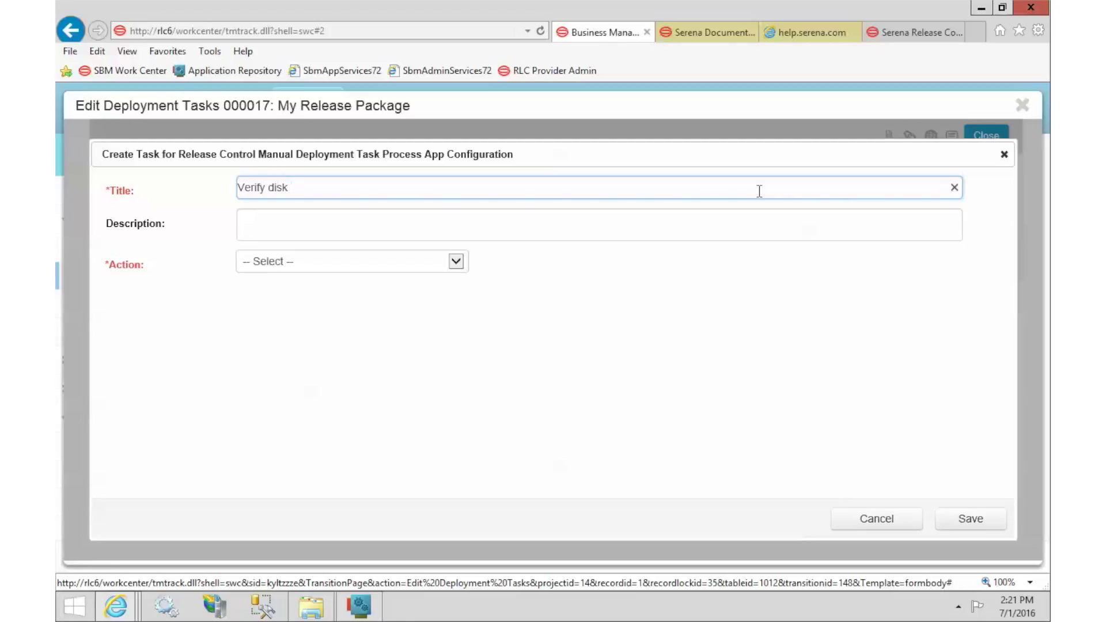
text( space)
click(301, 222)
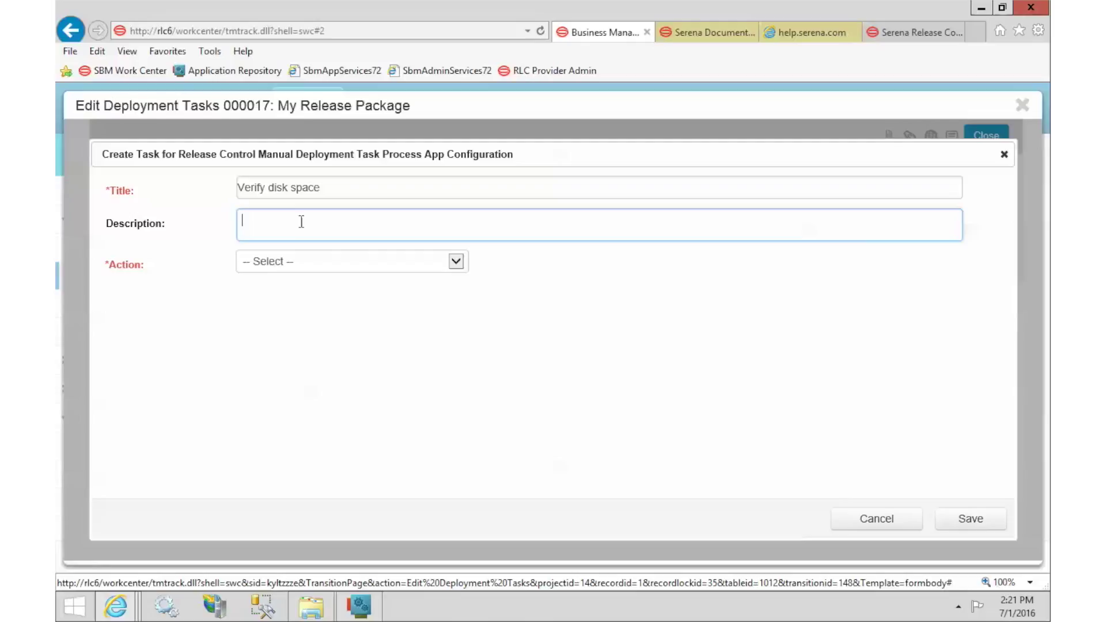
Step: Set the task's action to Create, its project to Manual Deployment Tasks and its submit transition to Submit
click(299, 268)
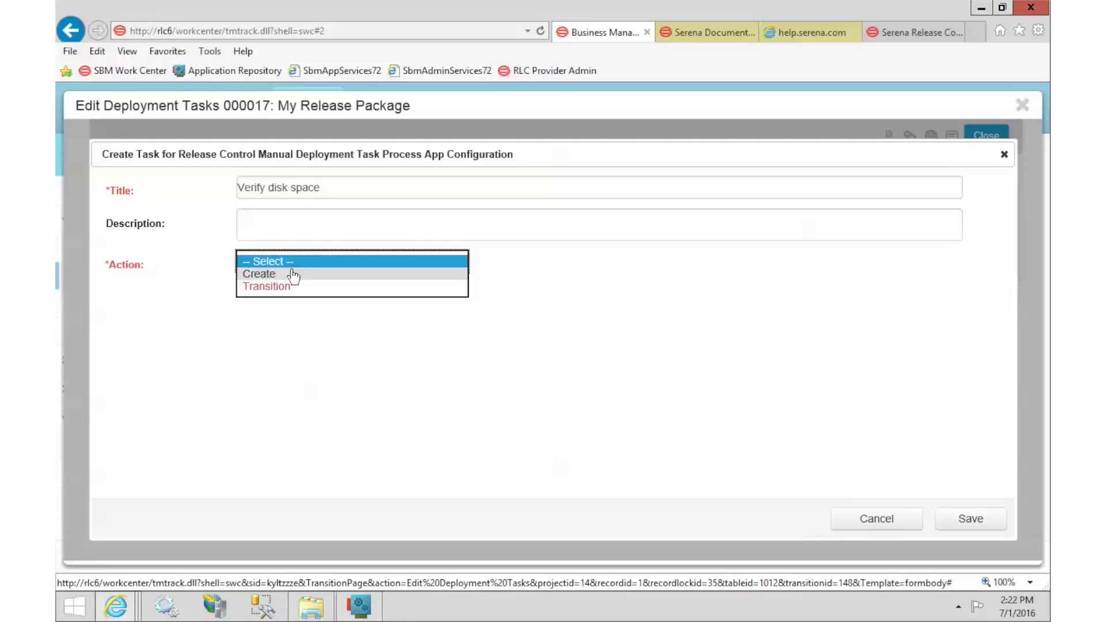
click(254, 276)
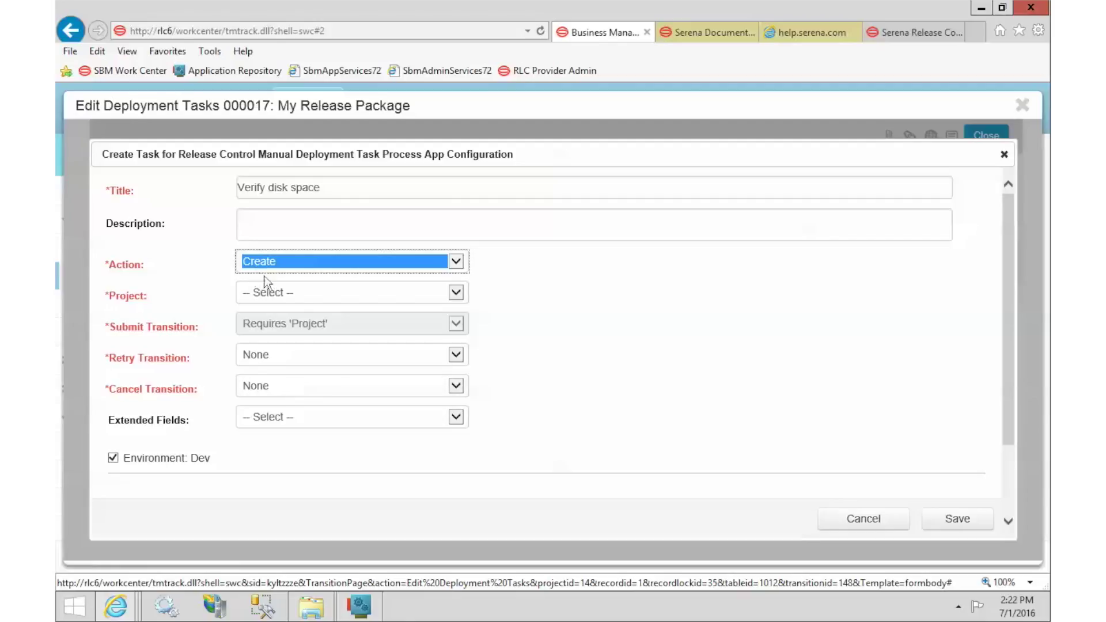
click(293, 296)
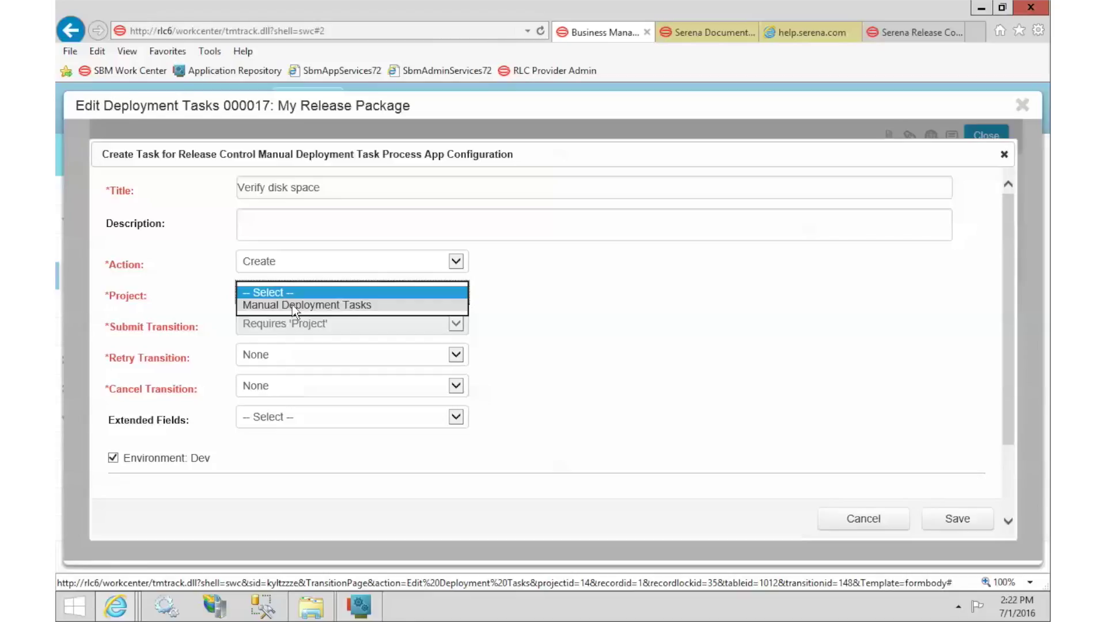
click(292, 306)
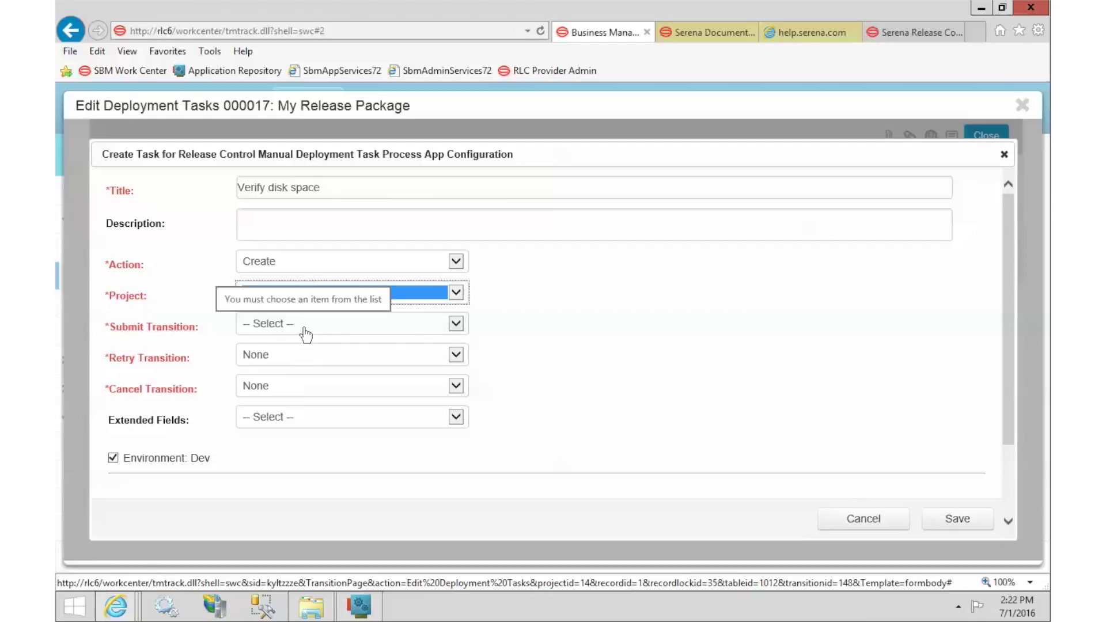
click(304, 331)
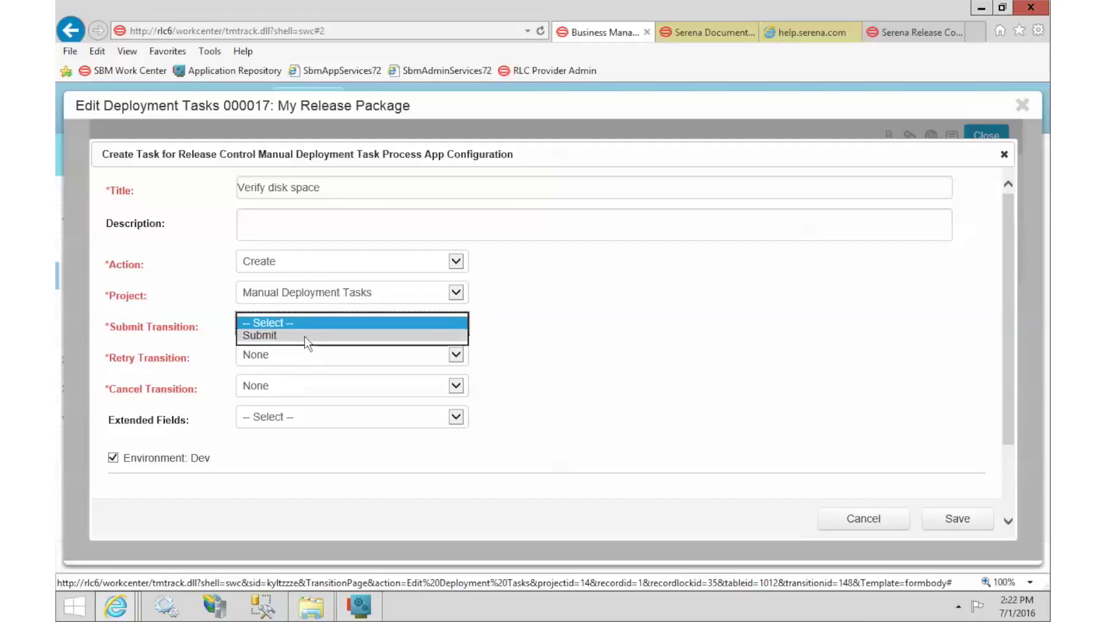
click(306, 336)
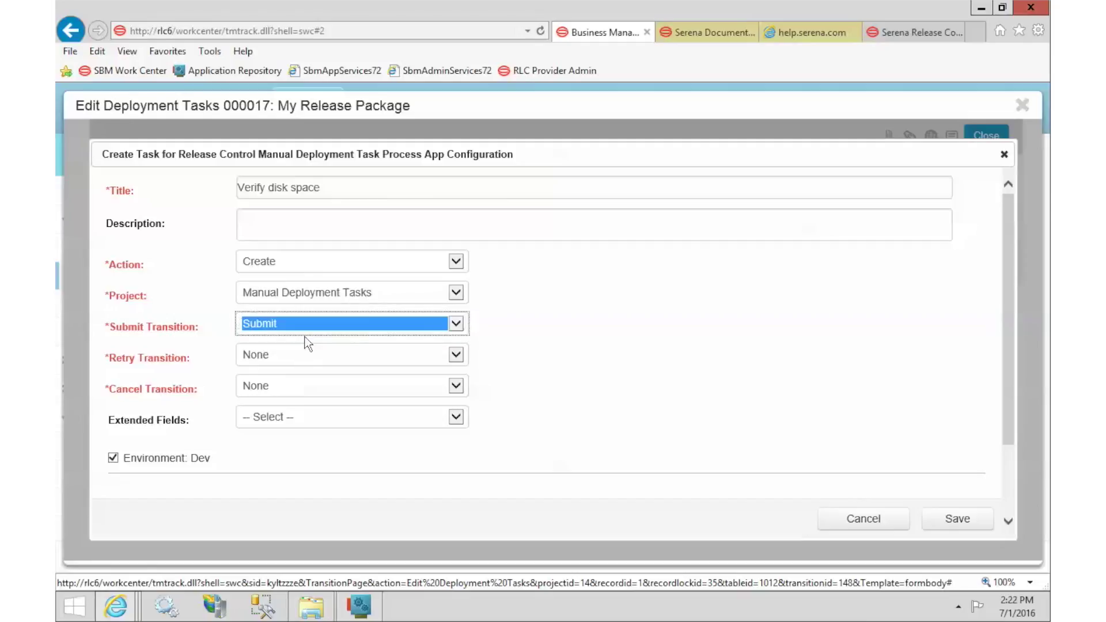
Step: Set both the retry transition and the cancel transition of the task to RETRY
click(279, 360)
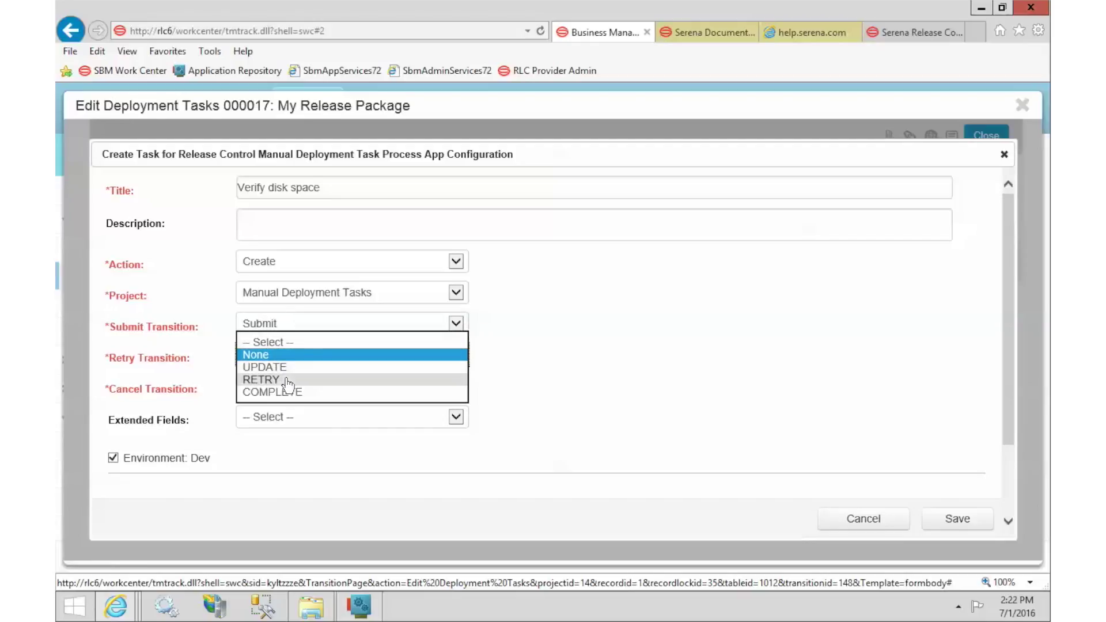
click(288, 382)
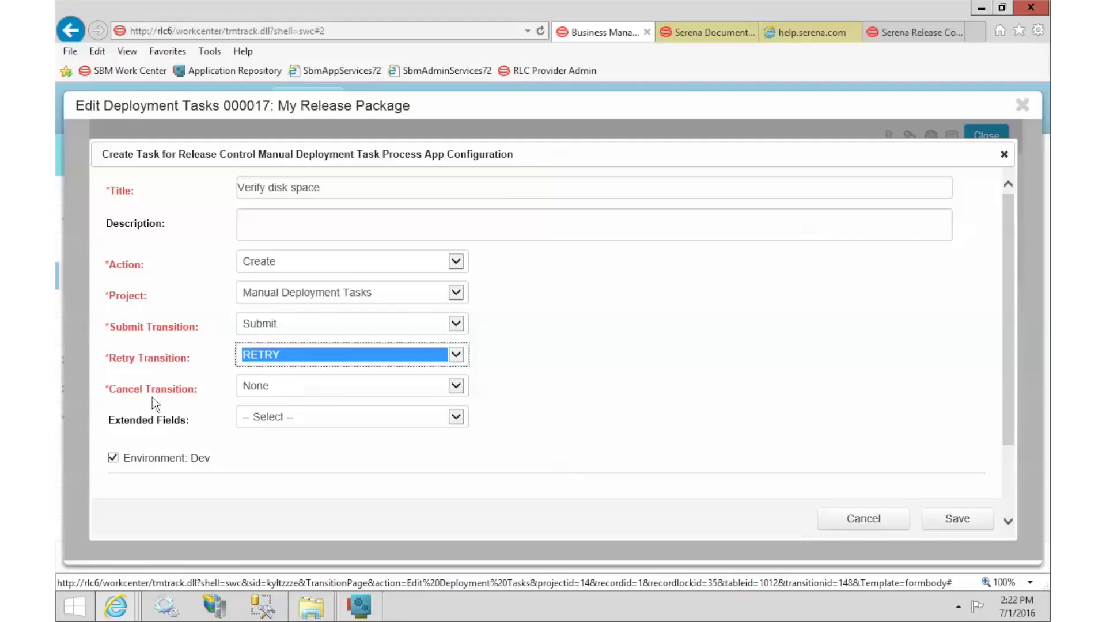
click(271, 395)
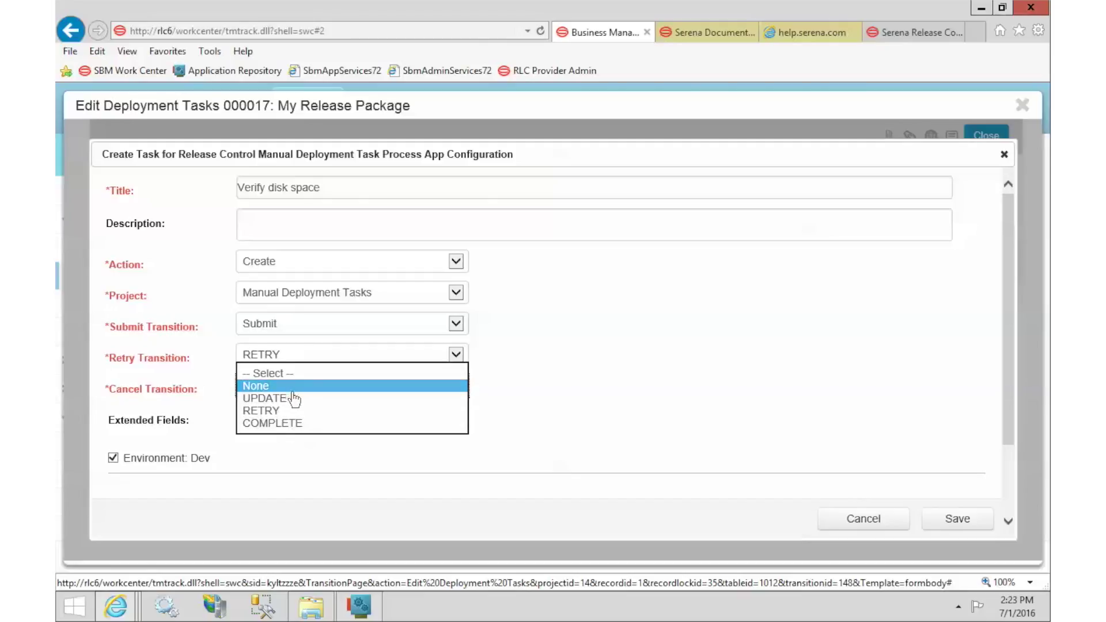
click(294, 412)
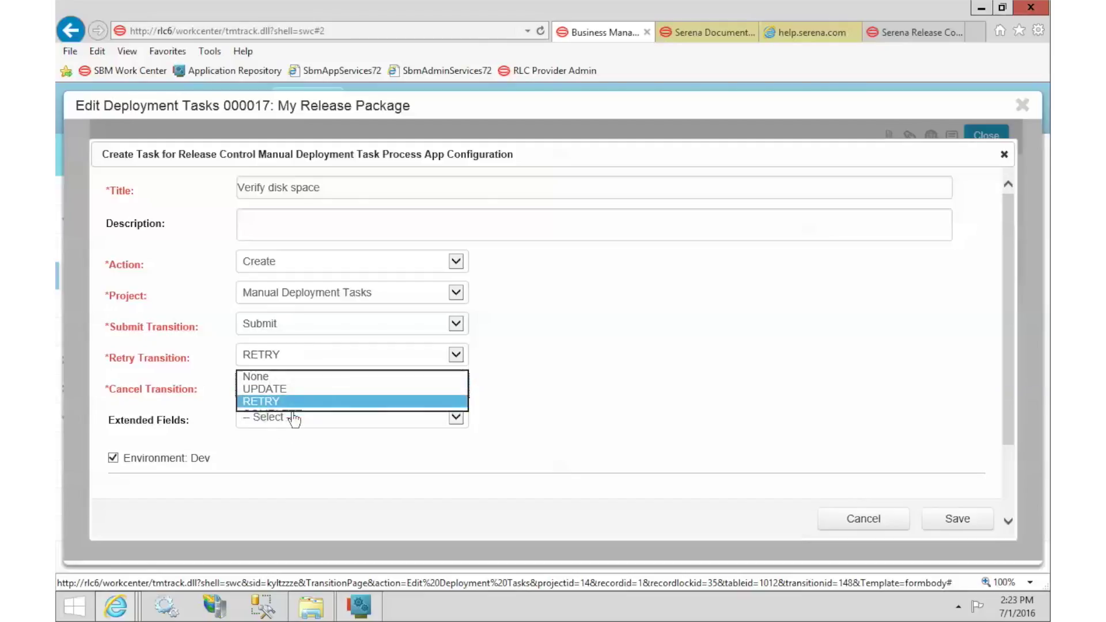
click(578, 419)
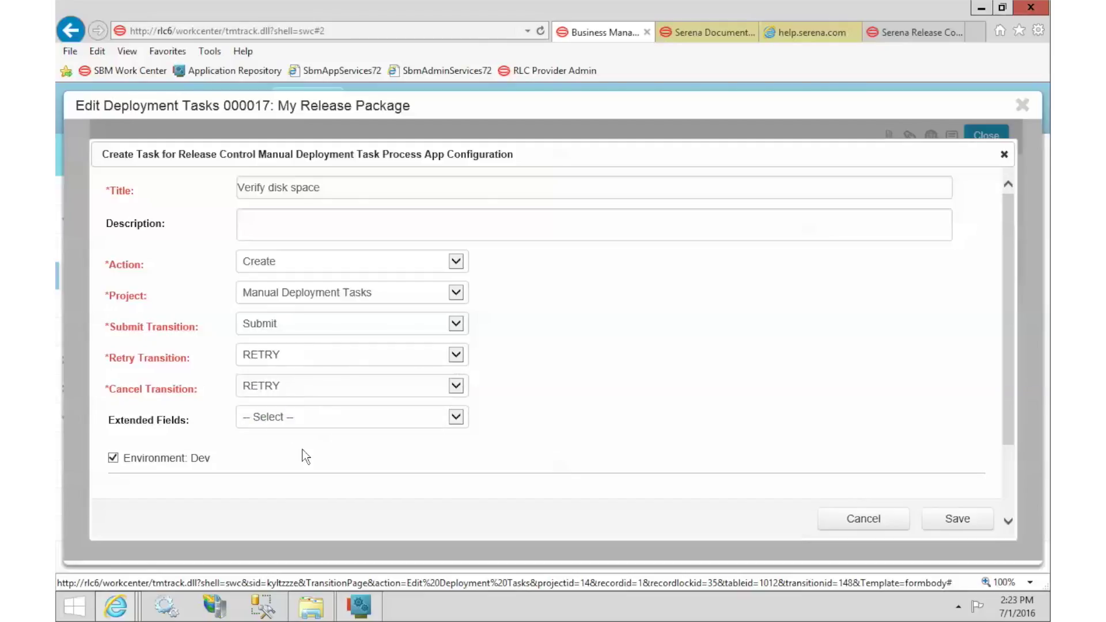
Step: Limit the task to the Dev and QA environments by deselecting PROD
scroll(649, 426, down, 3)
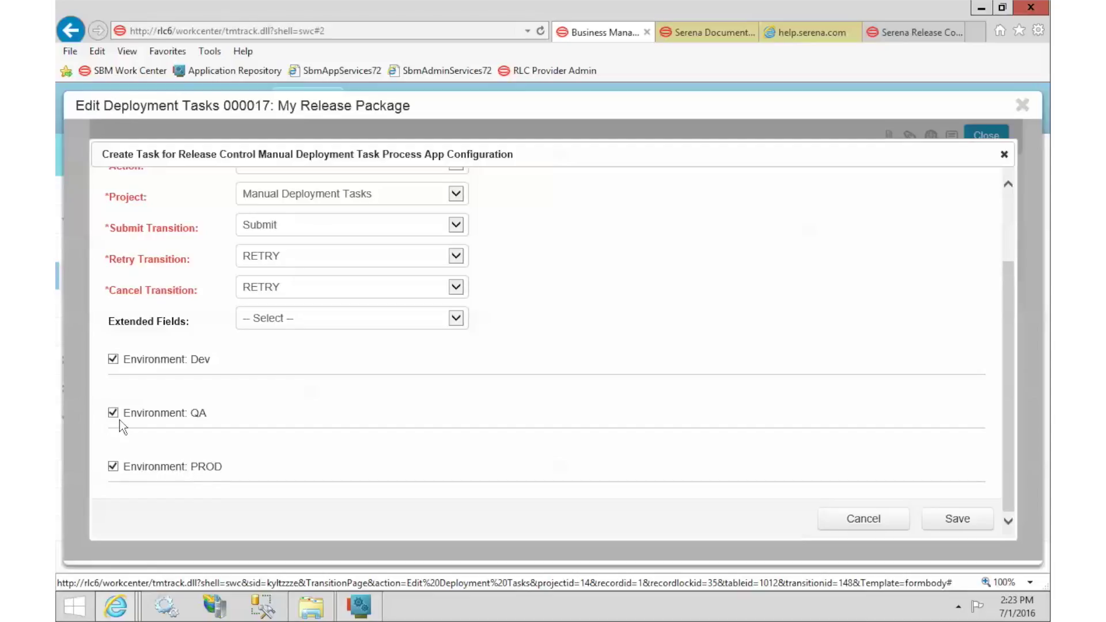
click(113, 467)
click(113, 414)
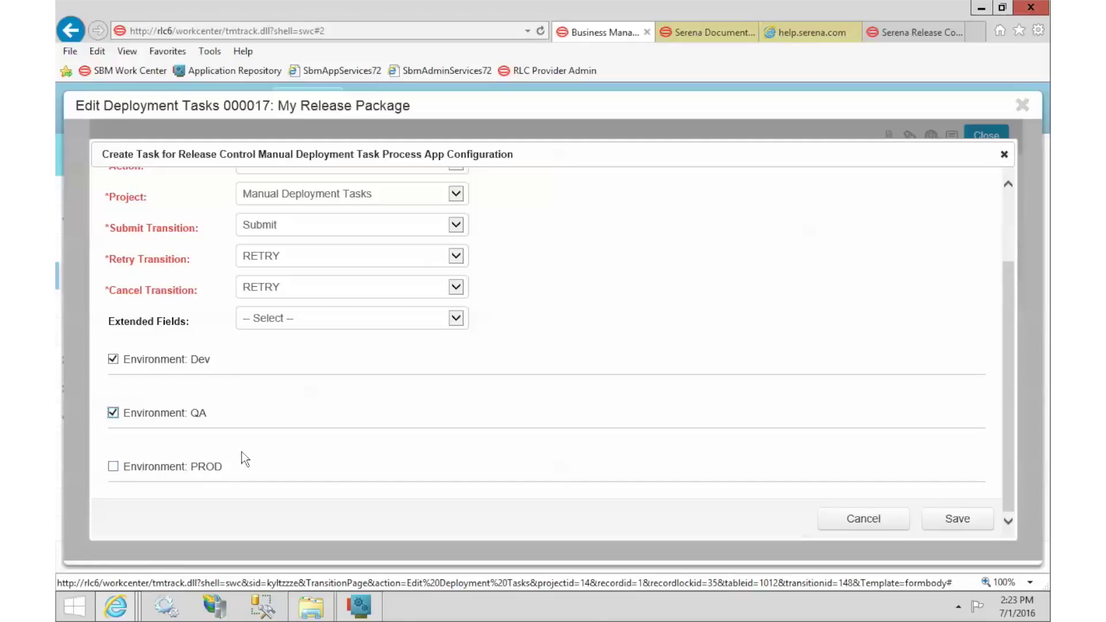
Step: Include the PROD environment in the Verify disk space task, save it, and review it in the package's deployment tasks
click(113, 467)
click(958, 521)
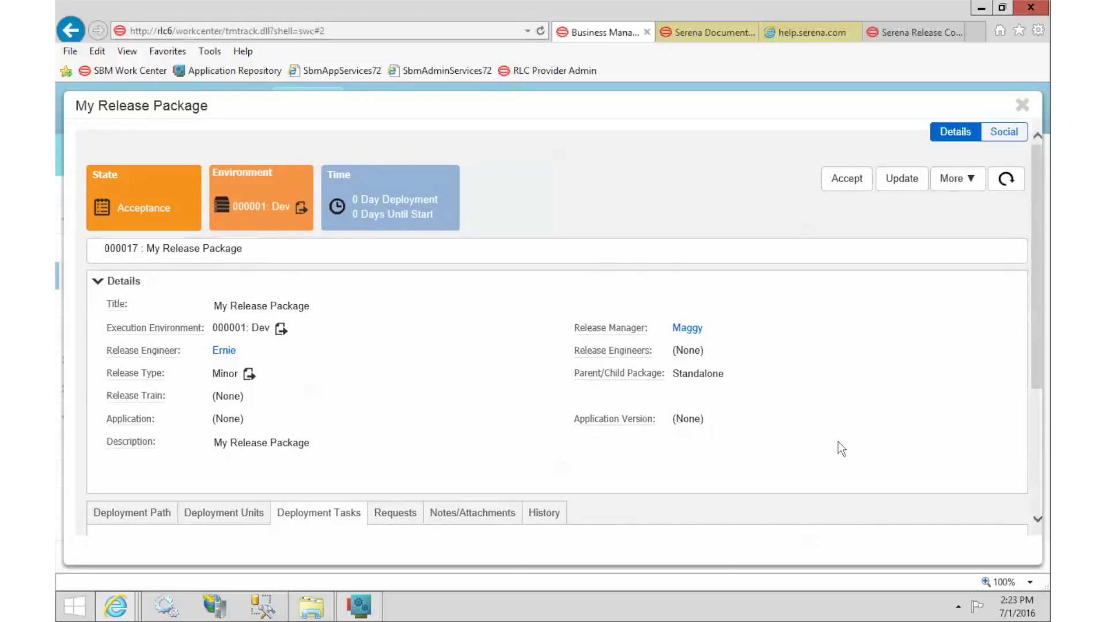
scroll(839, 447, down, 3)
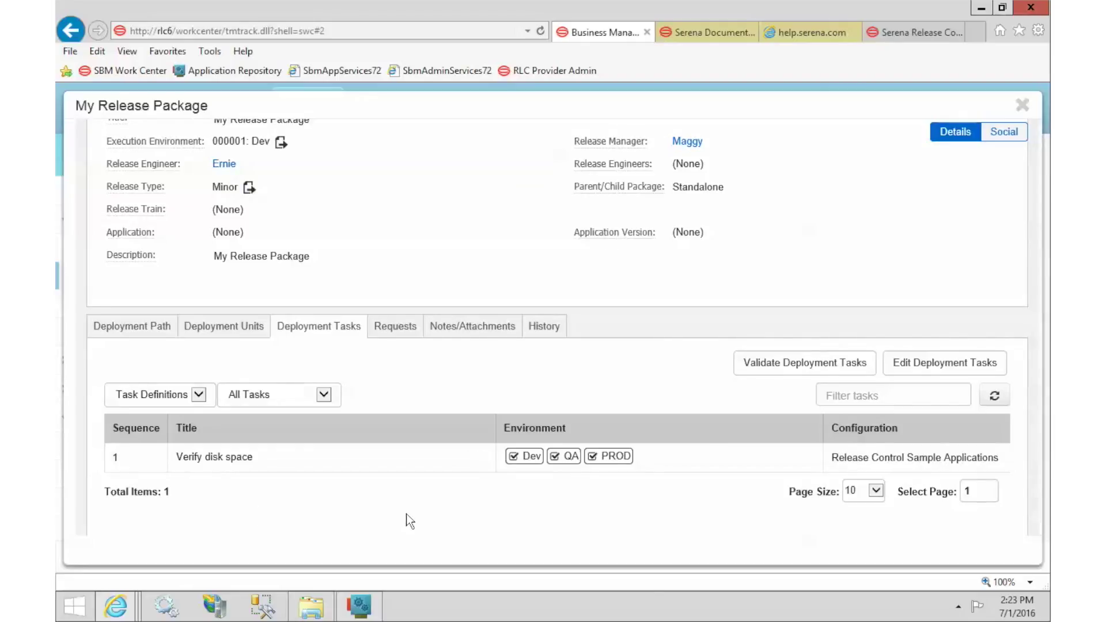
scroll(410, 522, up, 3)
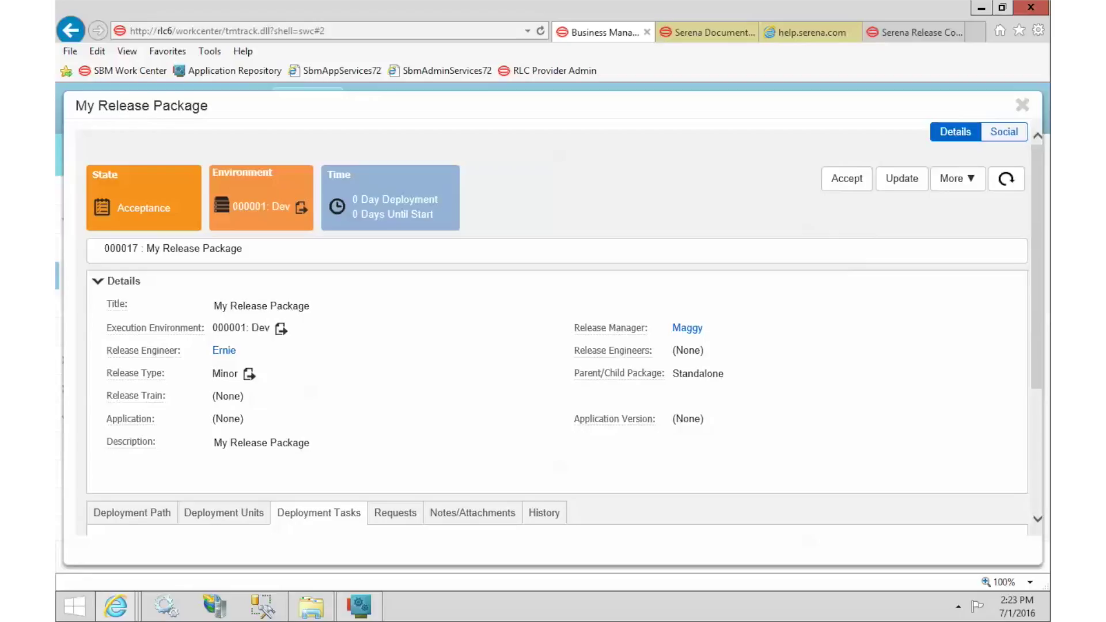
Step: Accept My Release Package for its Dev execution environment and check its state and environment
drag(155, 208, 129, 208)
click(846, 180)
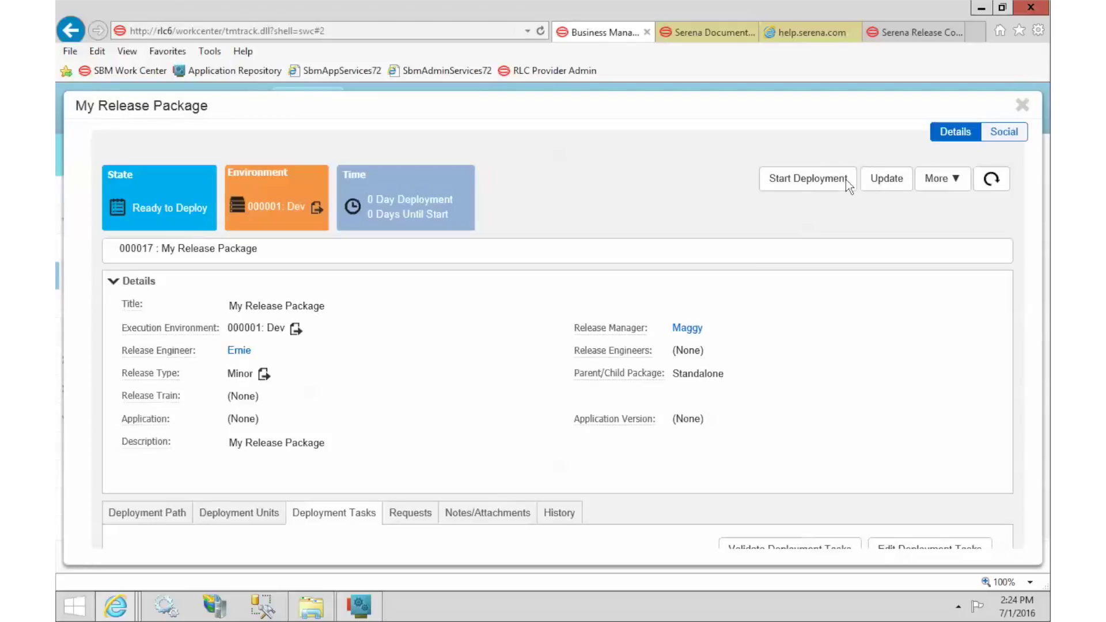
drag(117, 208, 183, 209)
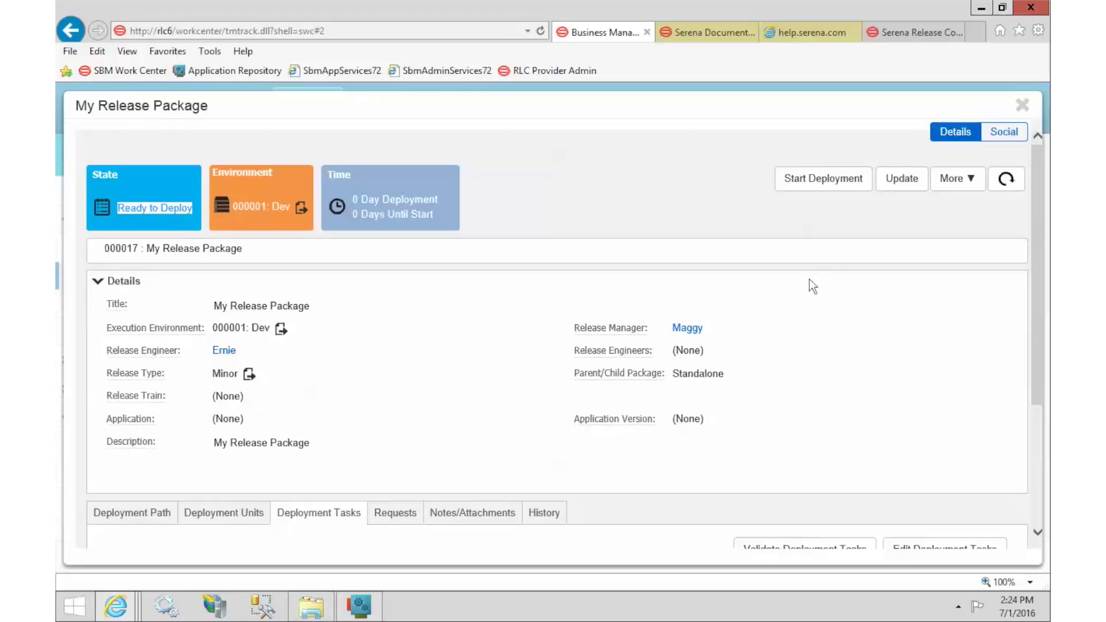
click(274, 207)
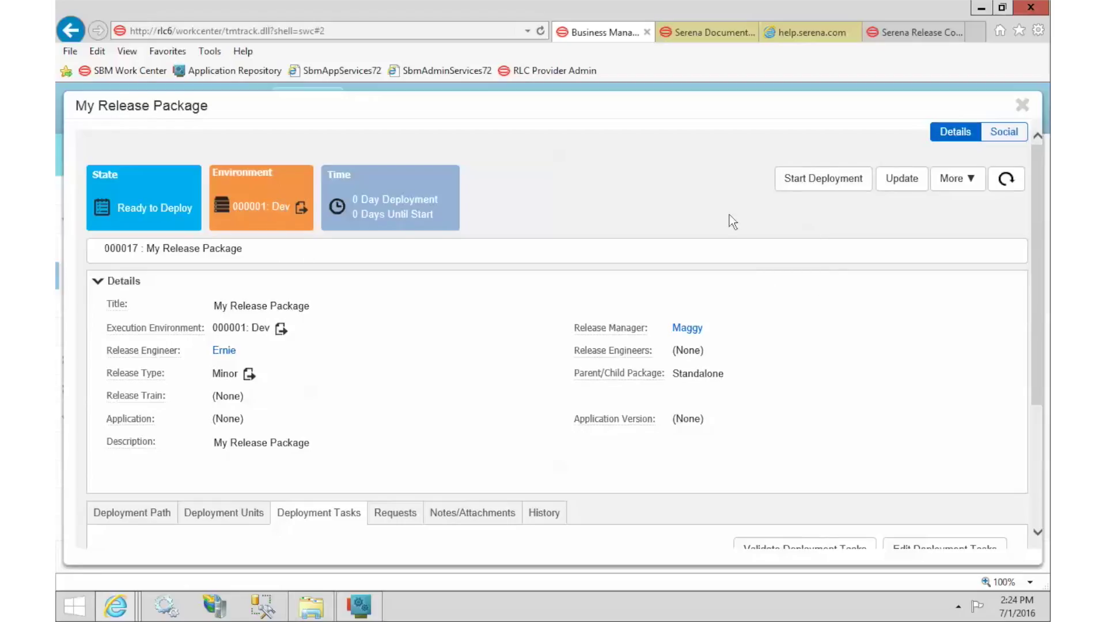
Step: Start the deployment of My Release Package and open its Verify disk space task execution
click(829, 183)
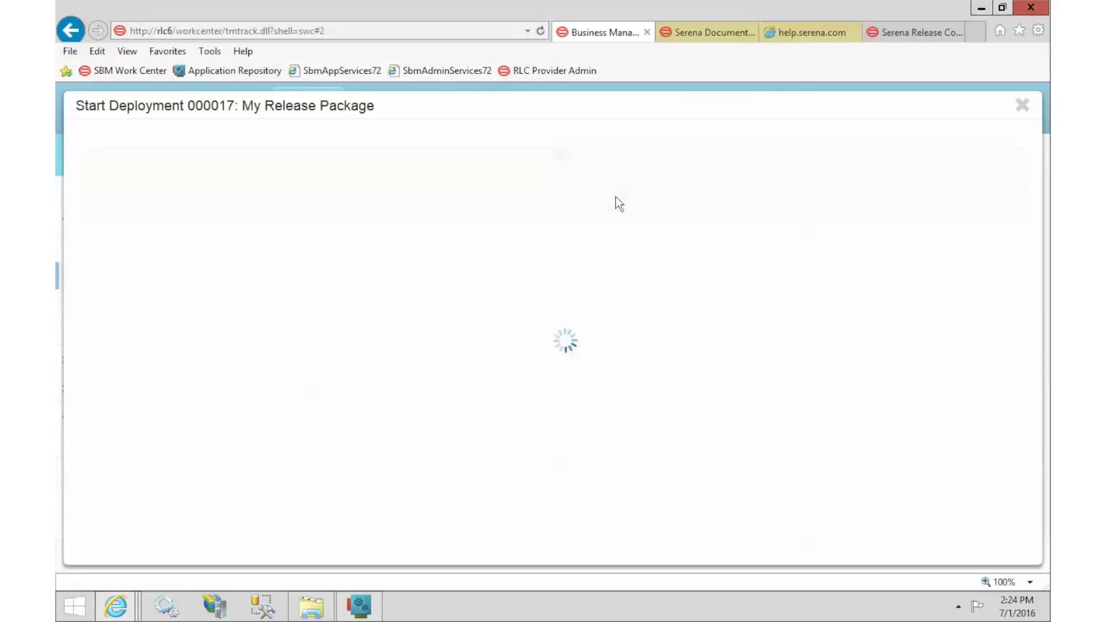
scroll(770, 313, down, 4)
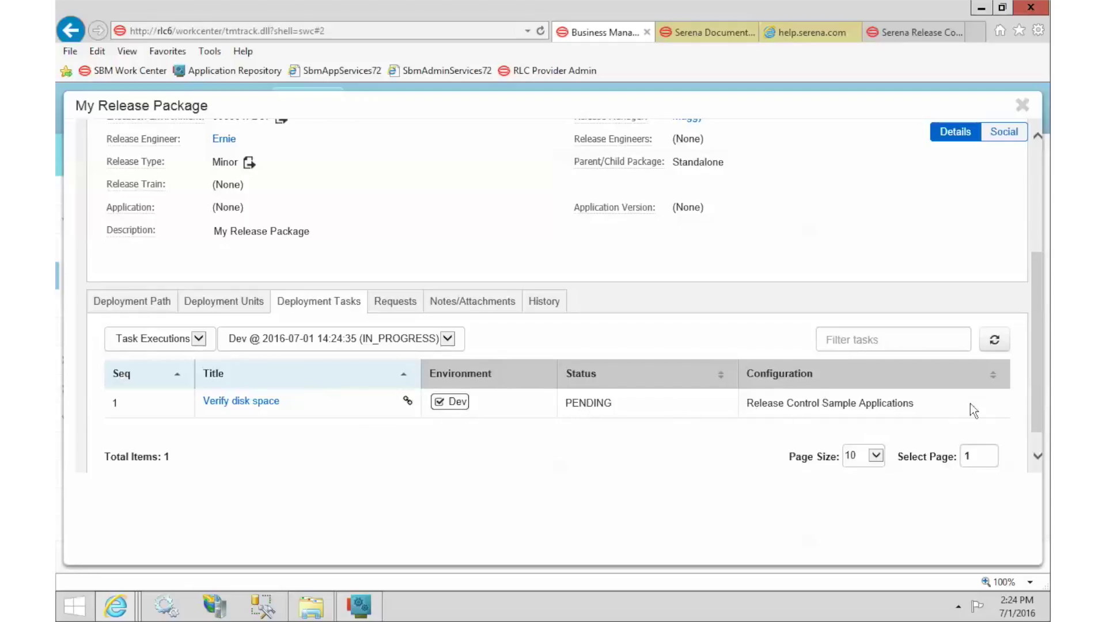
click(241, 402)
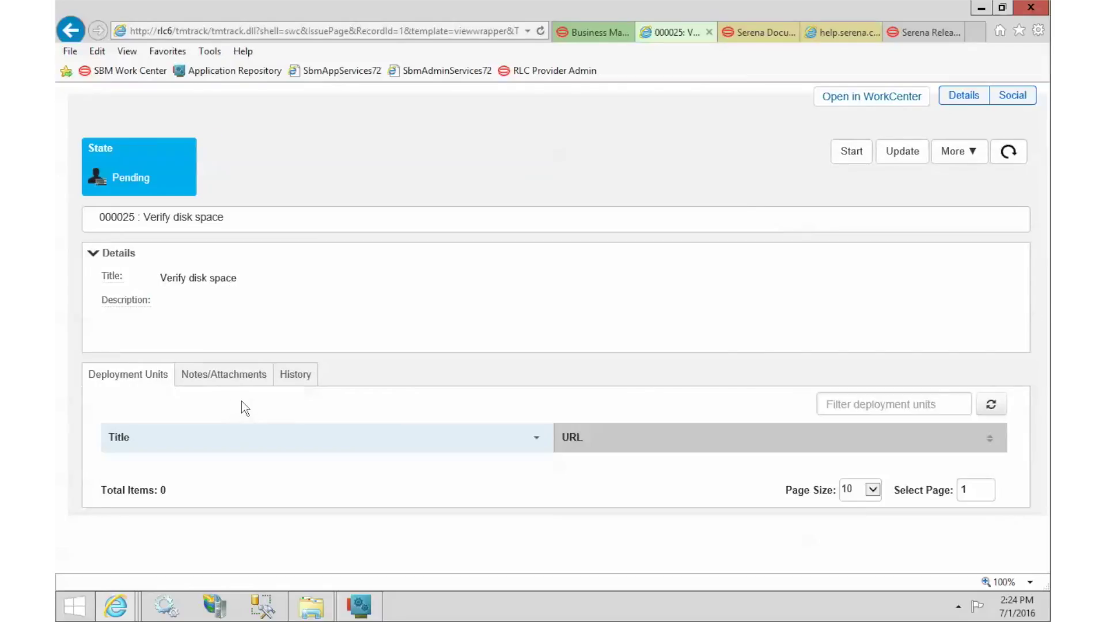
Step: In provider administration, check the Execution - SBM Table property of the Release Control Sample Applications configuration and close it without changes
click(921, 34)
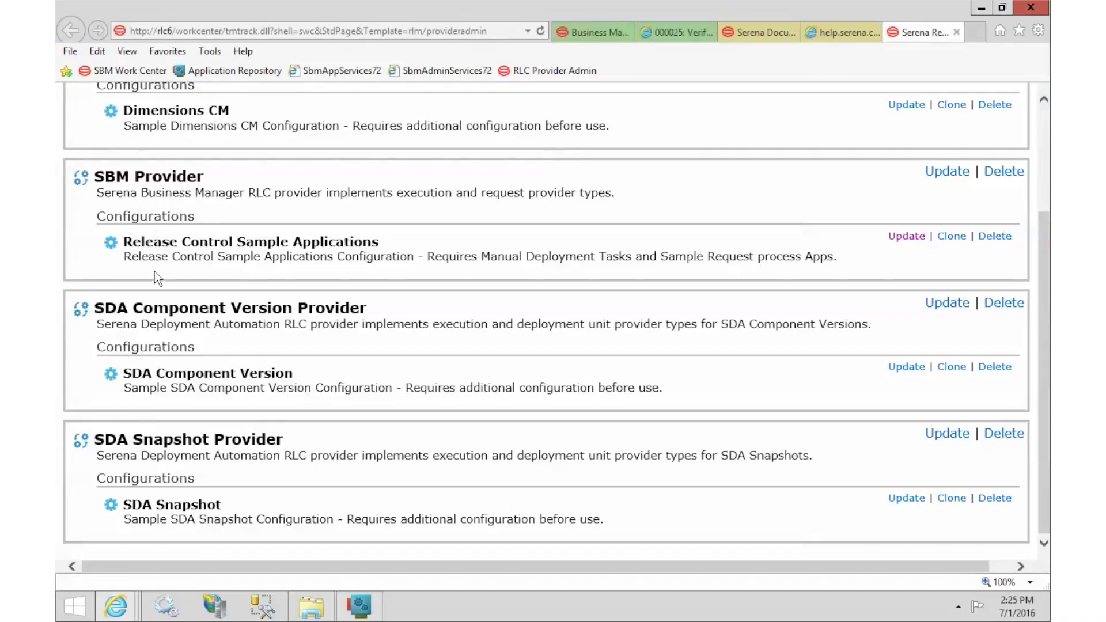
click(902, 235)
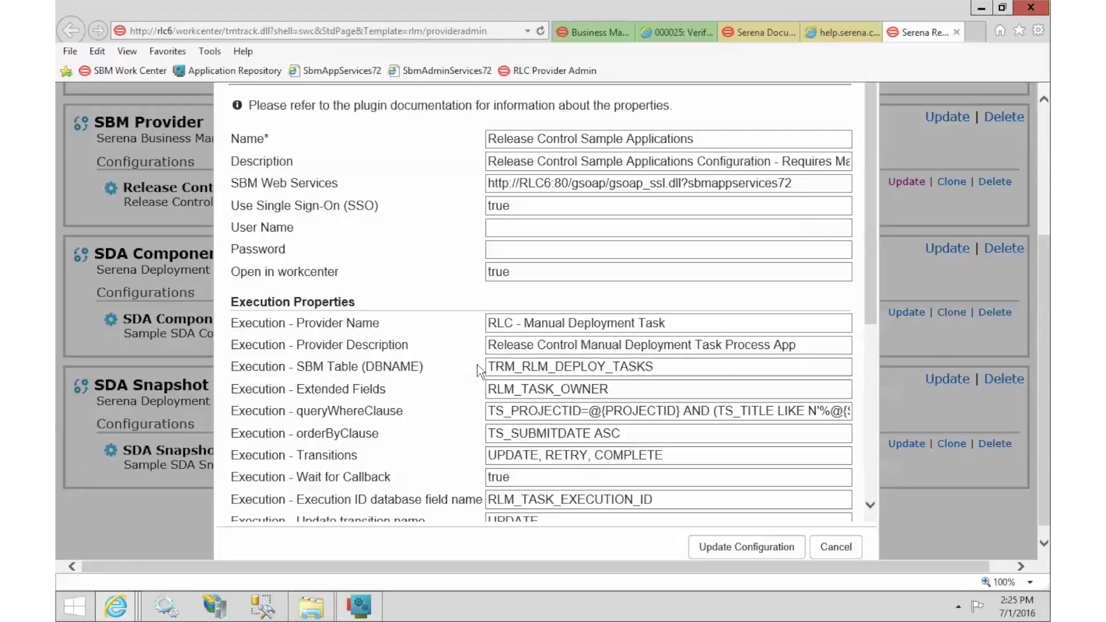
drag(489, 366, 648, 363)
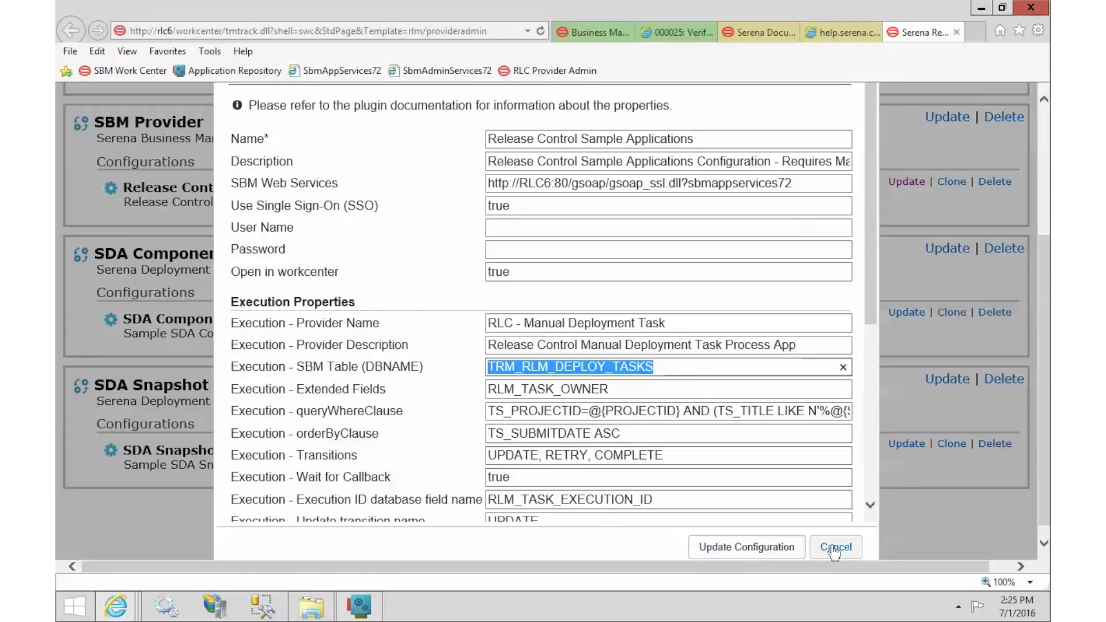
click(835, 548)
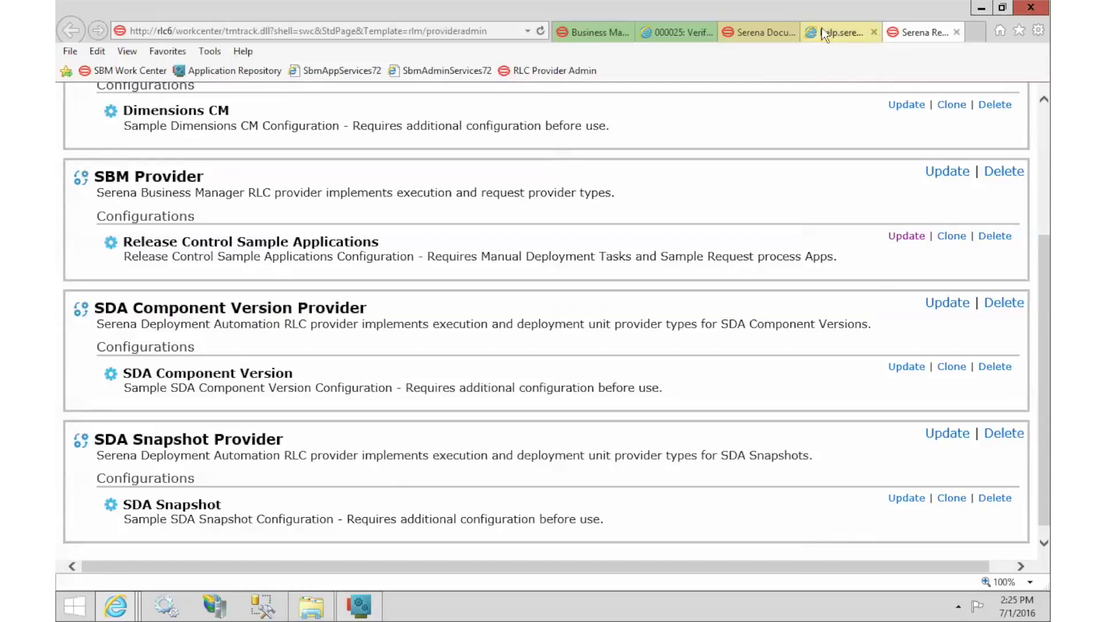
Step: Back in the Verify disk space item, start the task with a task owner assigned and complete it
click(662, 35)
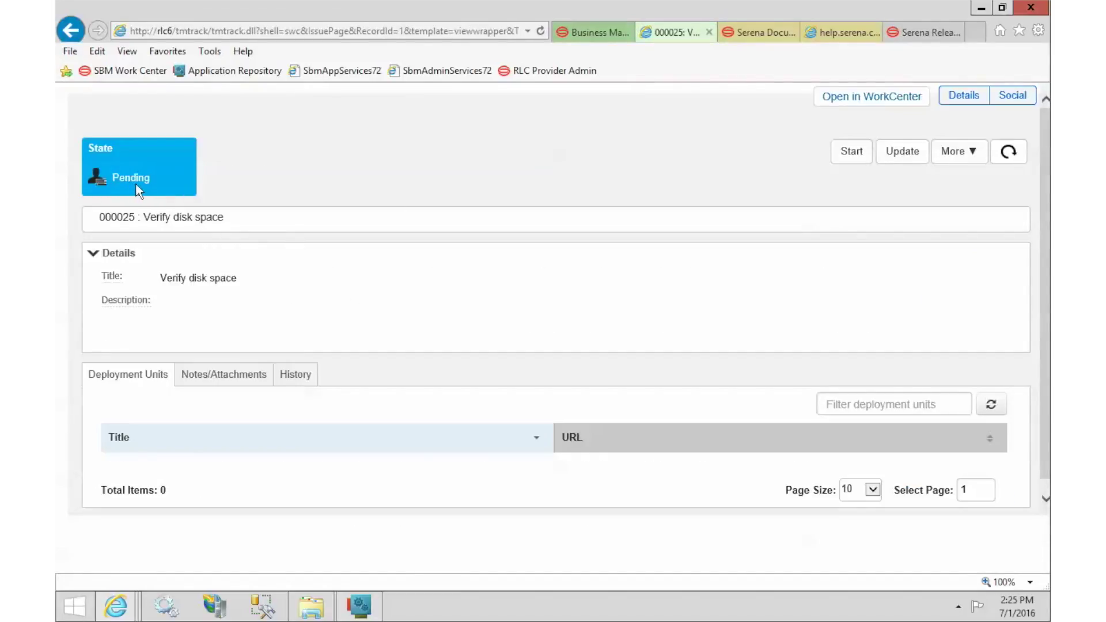
click(853, 152)
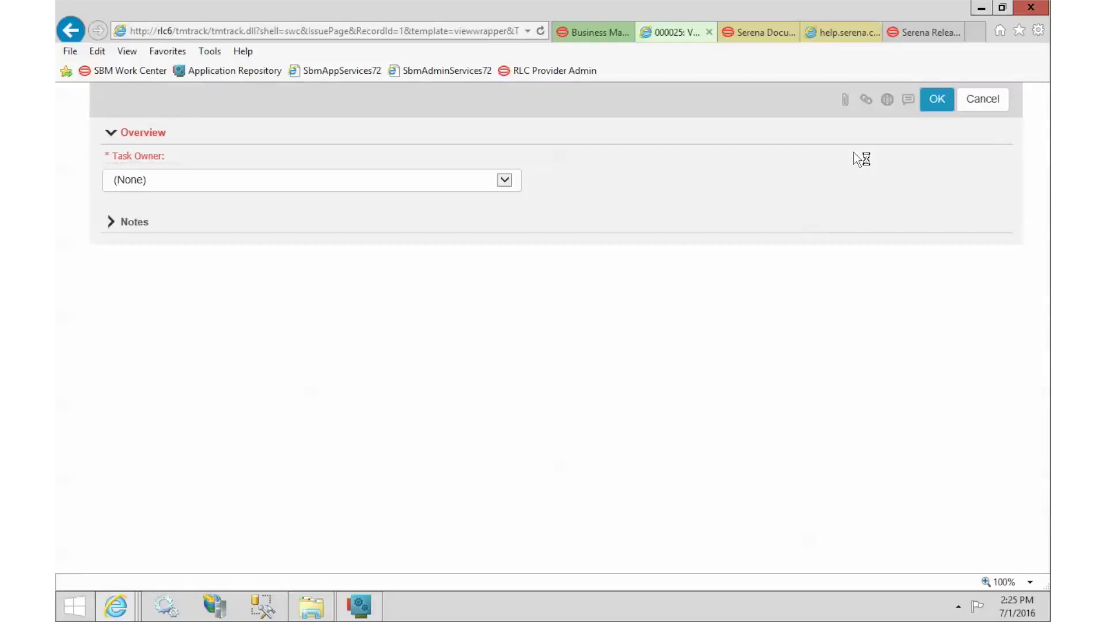
click(254, 182)
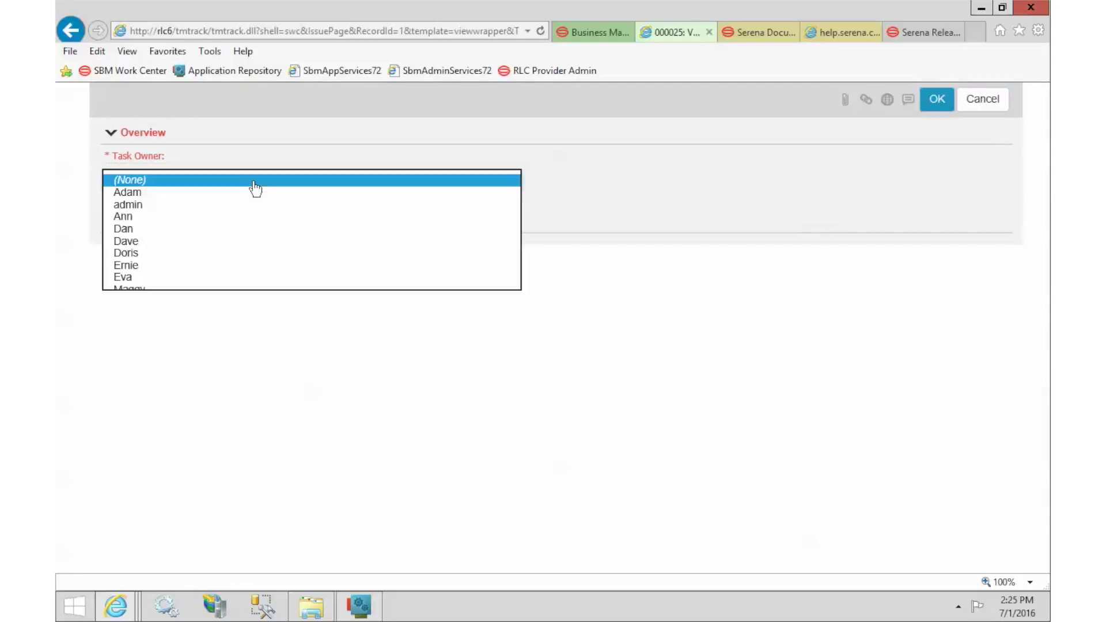
click(192, 226)
click(937, 99)
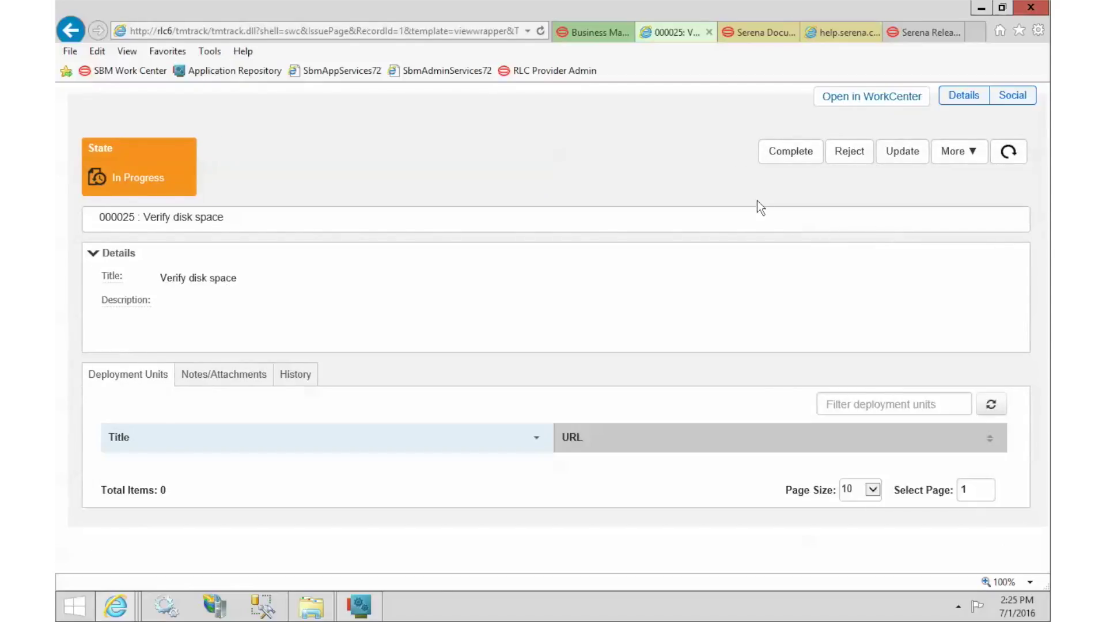
click(791, 154)
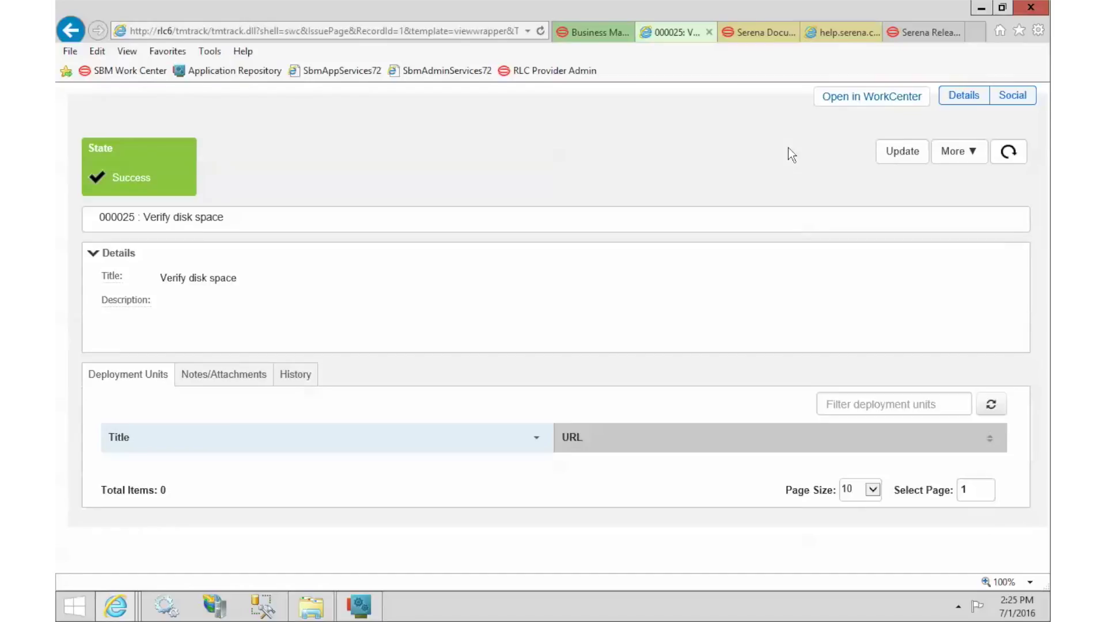
Step: Return to My Release Package and refresh its task executions and package details to check the task status and deployment state
click(584, 36)
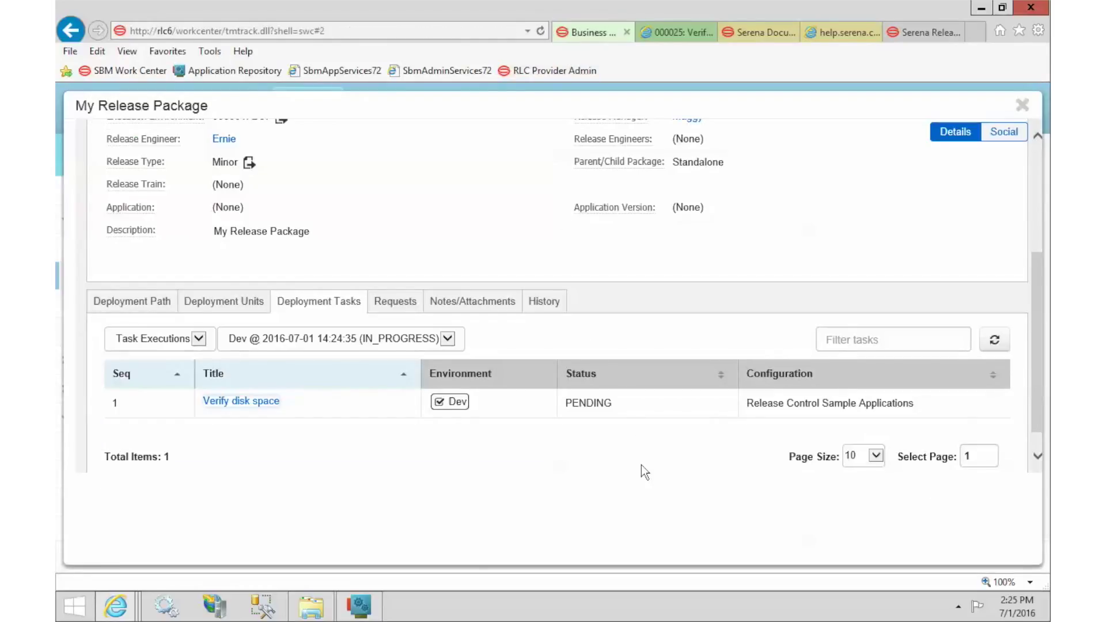
click(995, 341)
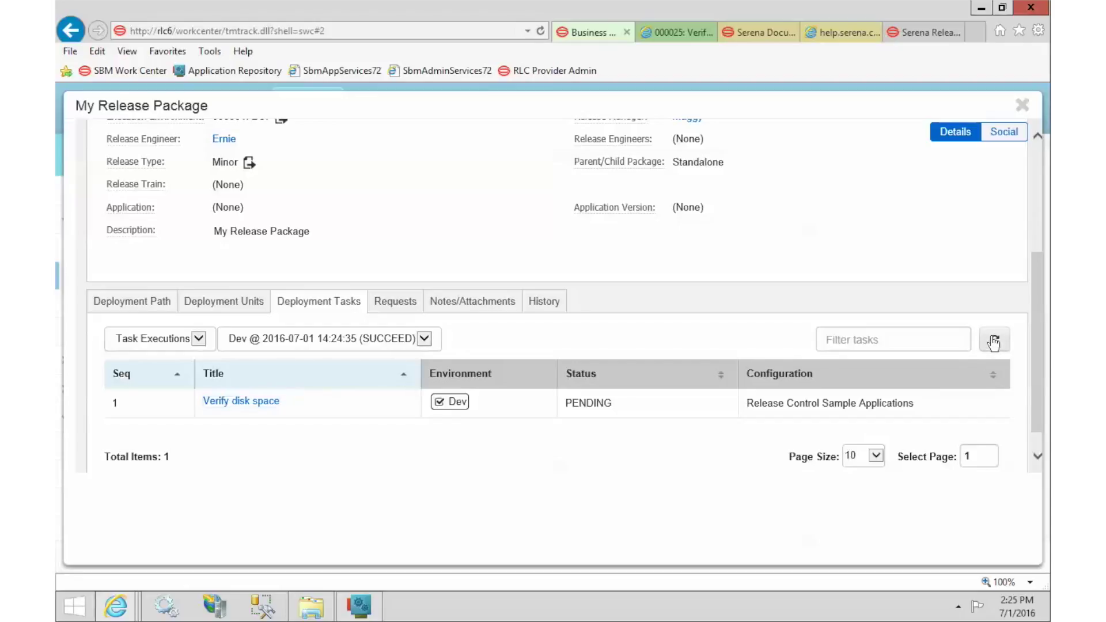
mouse_move(576, 406)
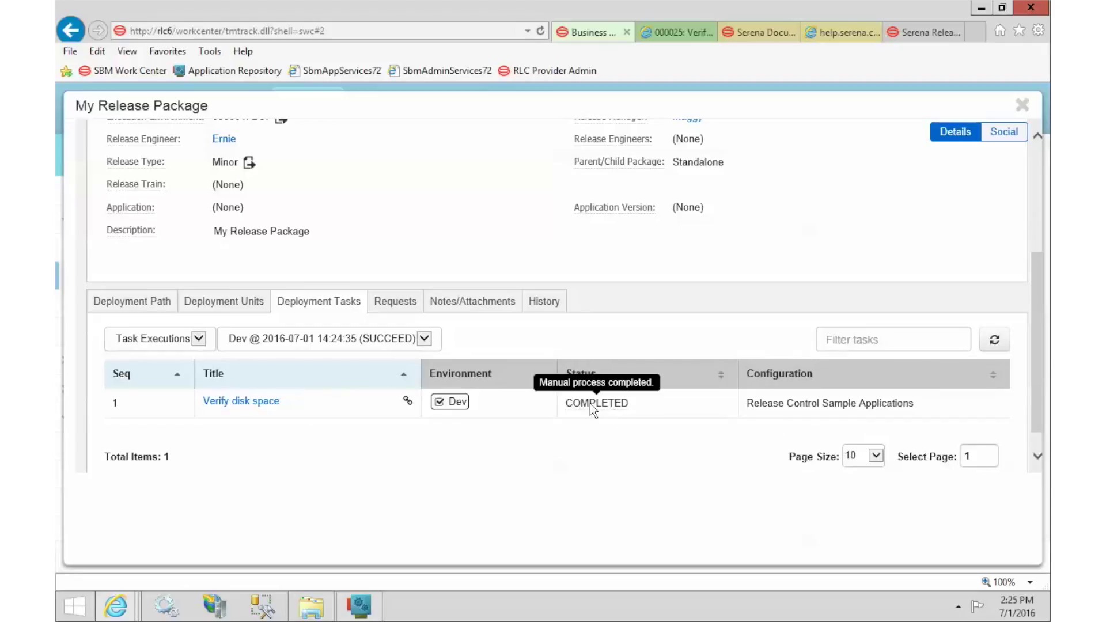
scroll(935, 229, up, 4)
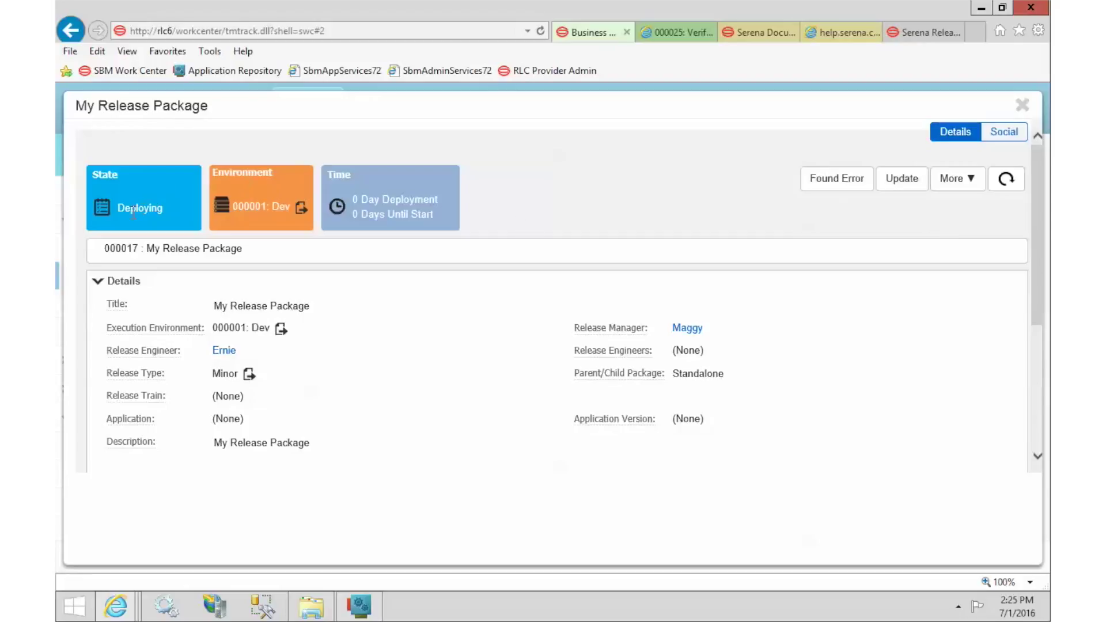
click(1007, 180)
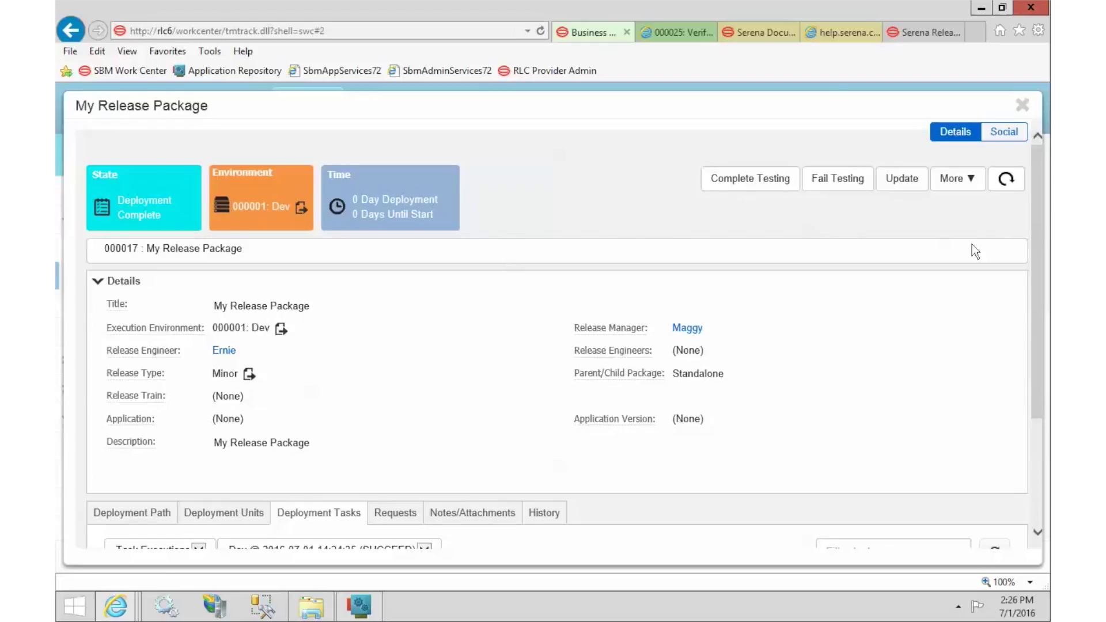
scroll(1037, 219, down, 3)
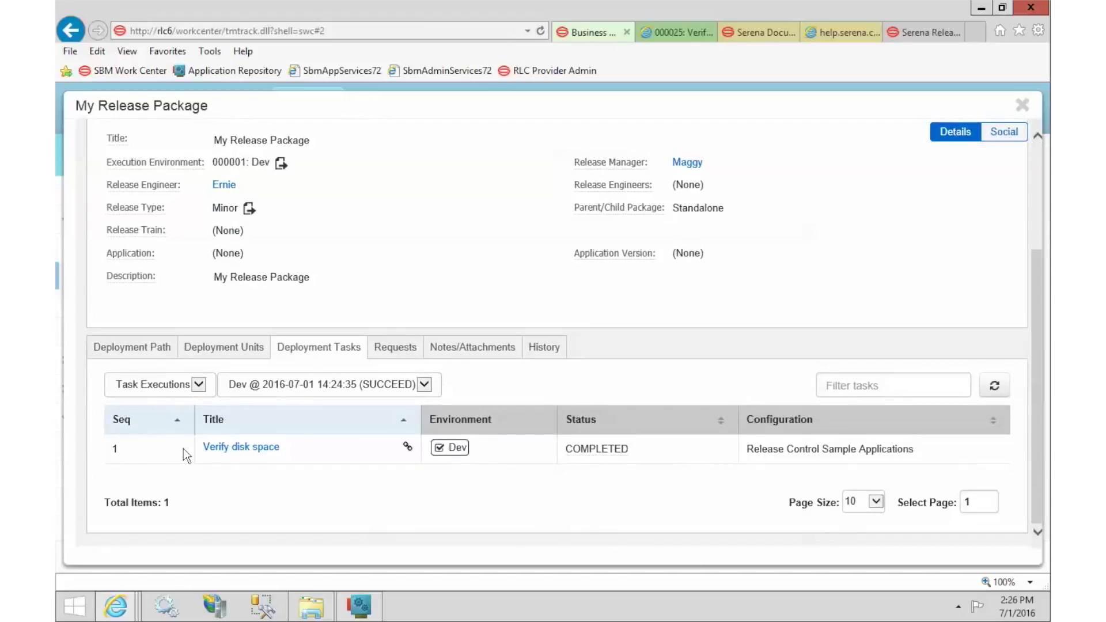
mouse_move(573, 452)
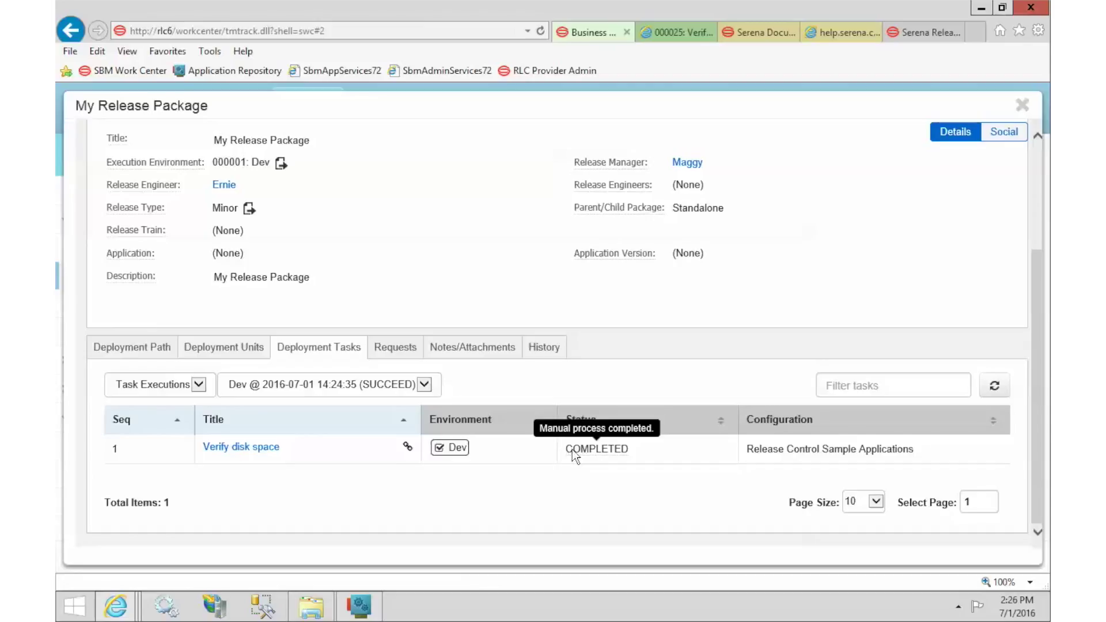